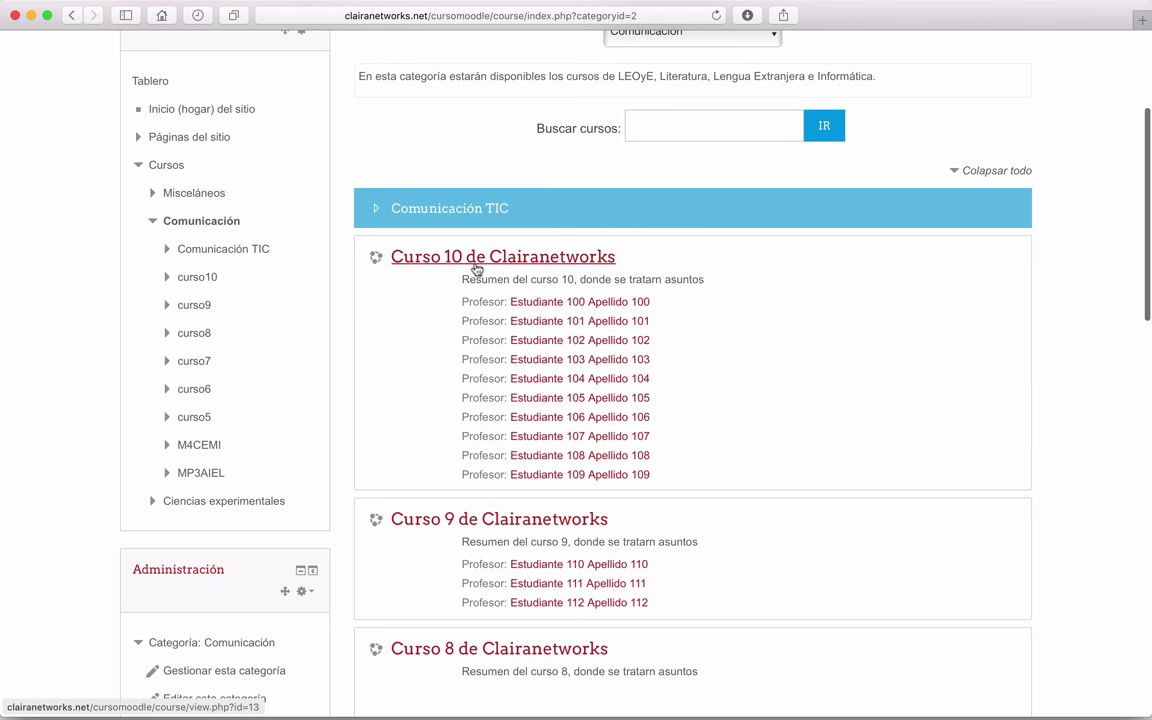
Open the course "Curso 10 de Clairanetworks" and look through its topics.
{"action": "left_click", "coordinate": [410, 255]}
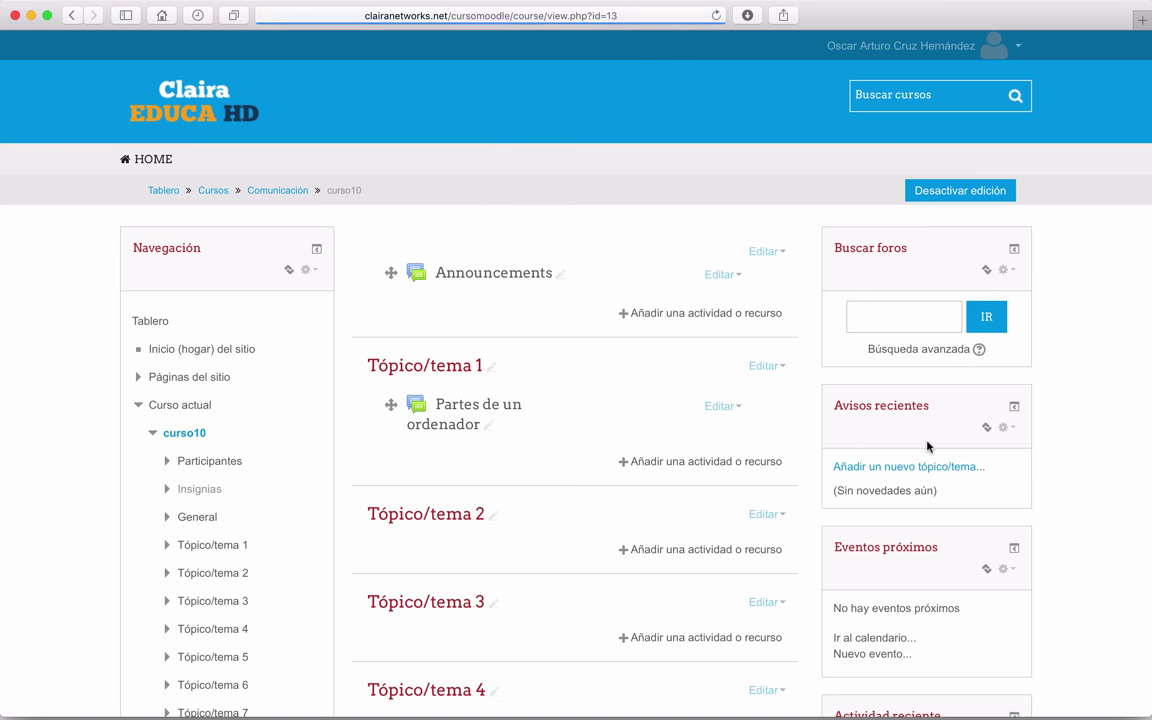
{"action": "scroll", "coordinate": [758, 421], "scroll_direction": "down", "scroll_amount": 5}
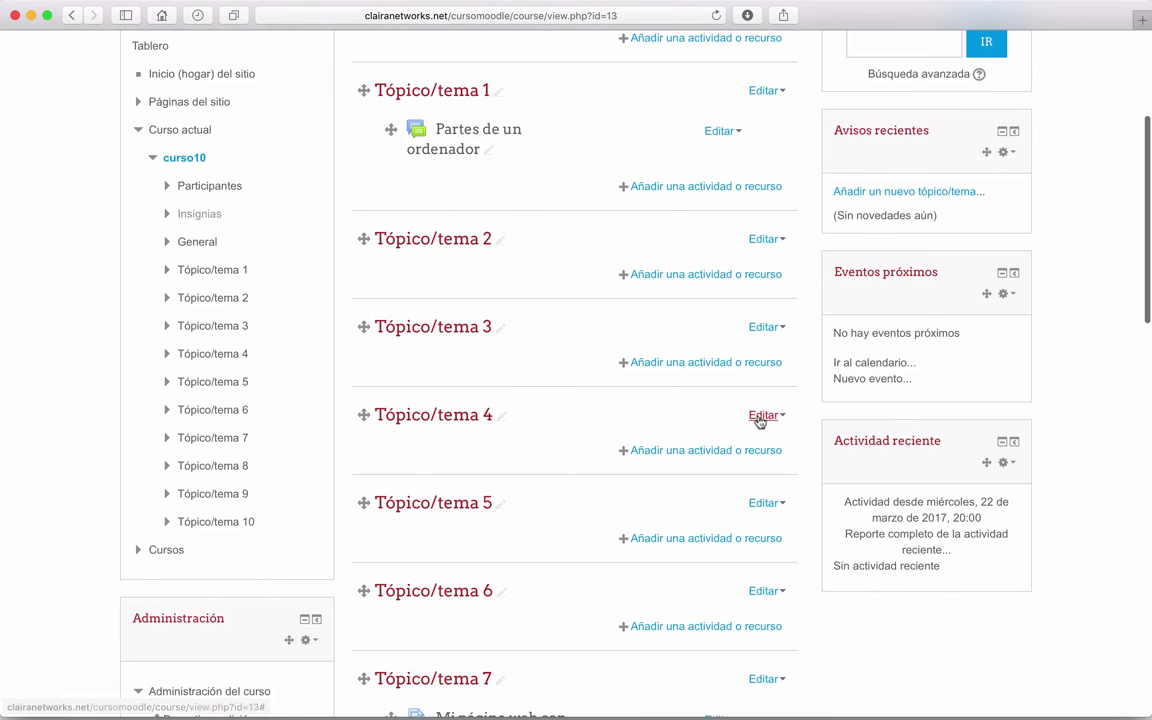
{"action": "scroll", "coordinate": [557, 370], "scroll_direction": "down", "scroll_amount": 7}
{"action": "scroll", "coordinate": [557, 370], "scroll_direction": "down", "scroll_amount": 5}
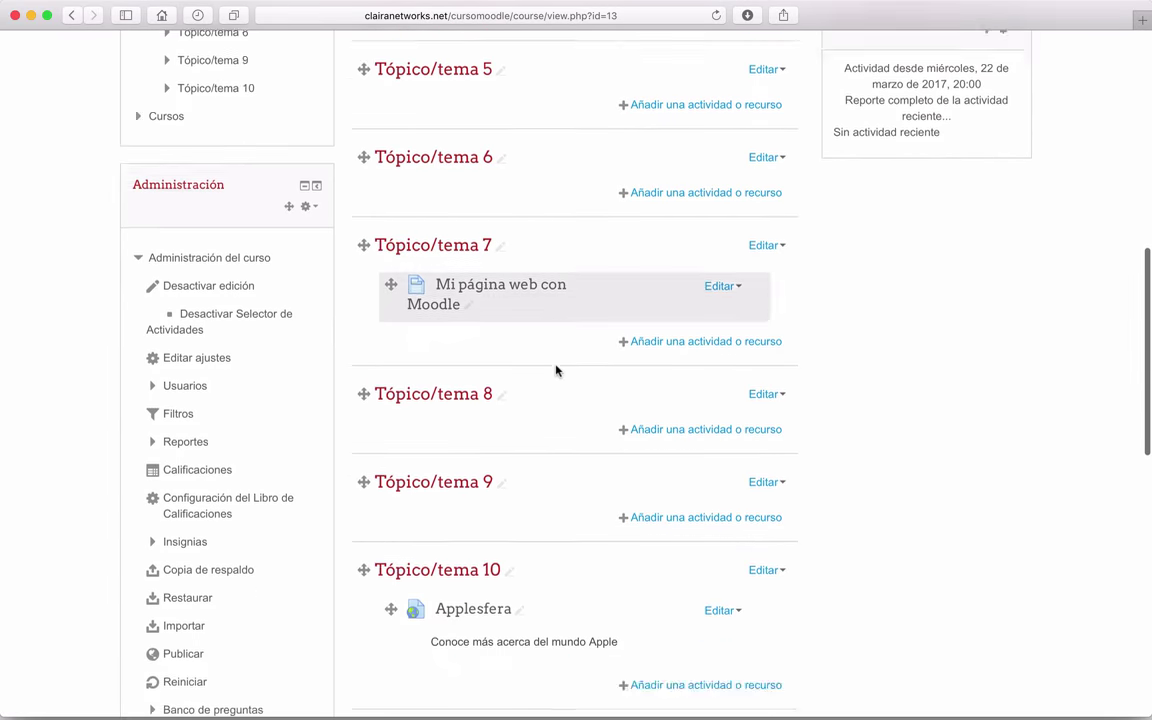
{"action": "scroll", "coordinate": [557, 368], "scroll_direction": "up", "scroll_amount": 10}
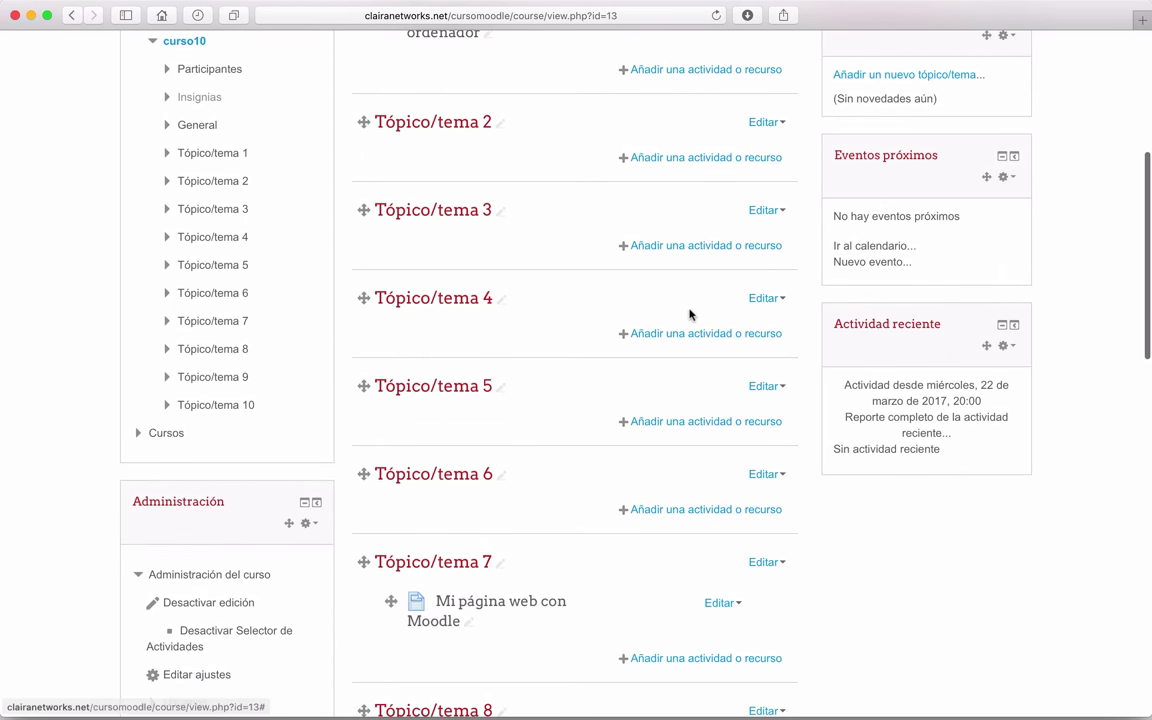
{"action": "scroll", "coordinate": [558, 416], "scroll_direction": "down", "scroll_amount": 10}
{"action": "scroll", "coordinate": [558, 416], "scroll_direction": "up", "scroll_amount": 5}
{"action": "scroll", "coordinate": [559, 417], "scroll_direction": "up", "scroll_amount": 5}
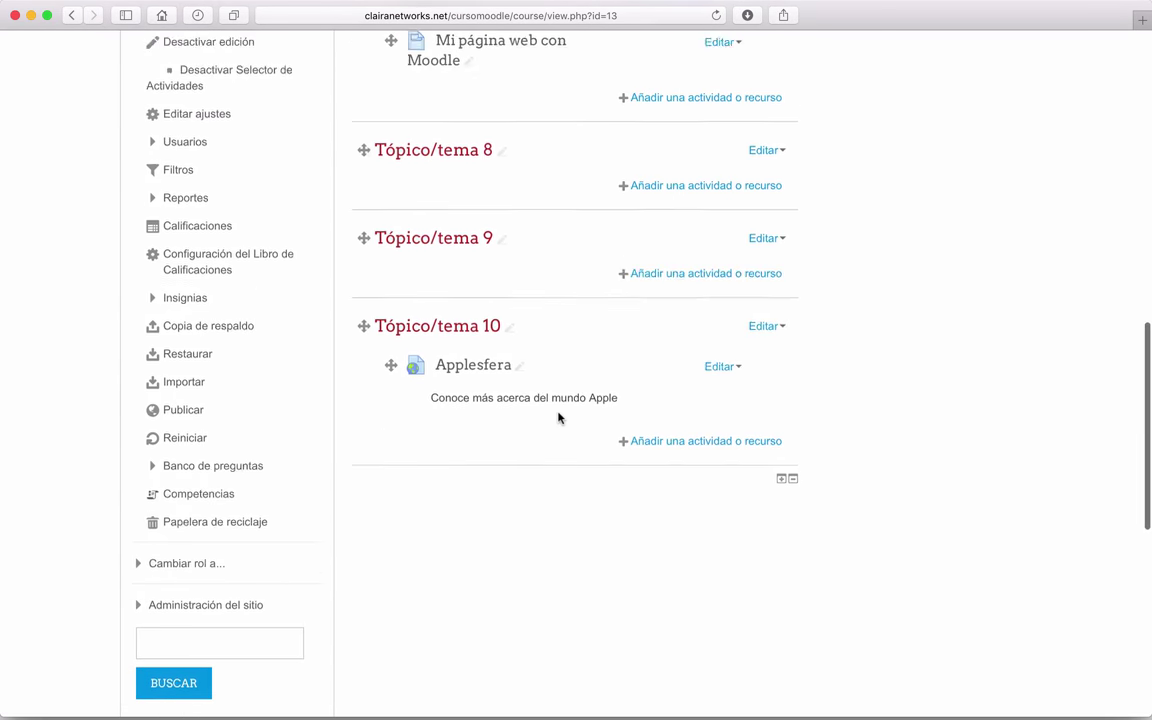
Add a BigBlueButtonBN activity to Tópico/tema 9.
{"action": "left_click", "coordinate": [730, 318]}
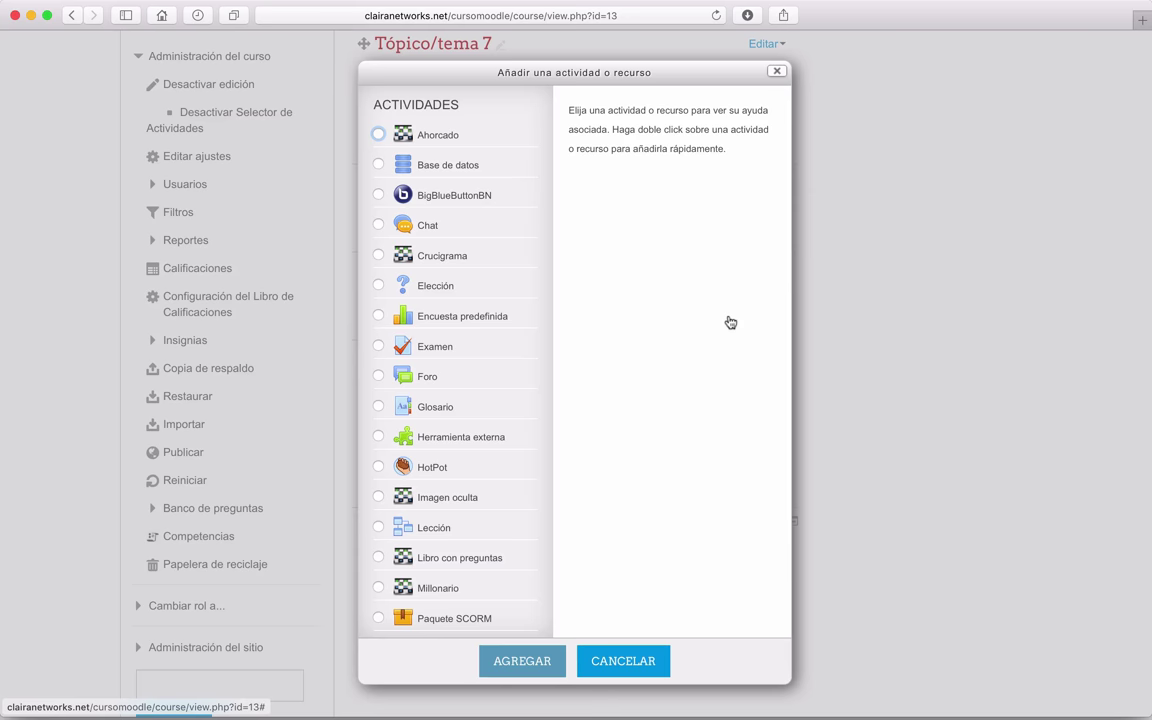
{"action": "left_click", "coordinate": [447, 194]}
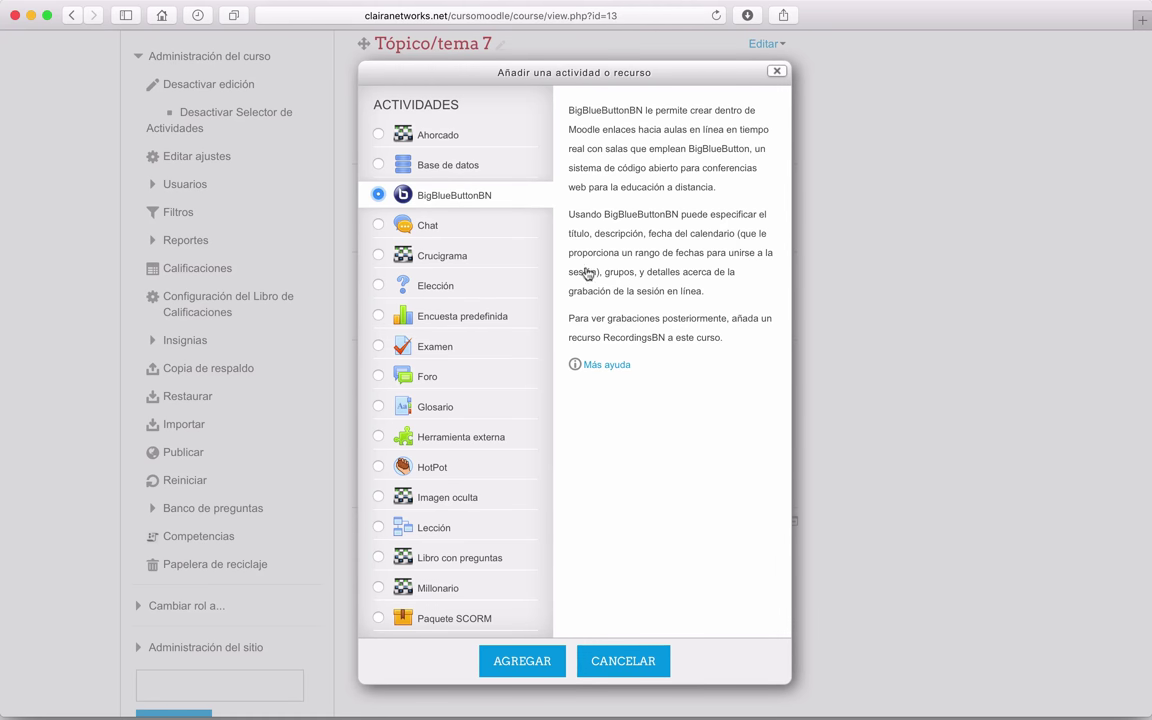
{"action": "left_click", "coordinate": [516, 667]}
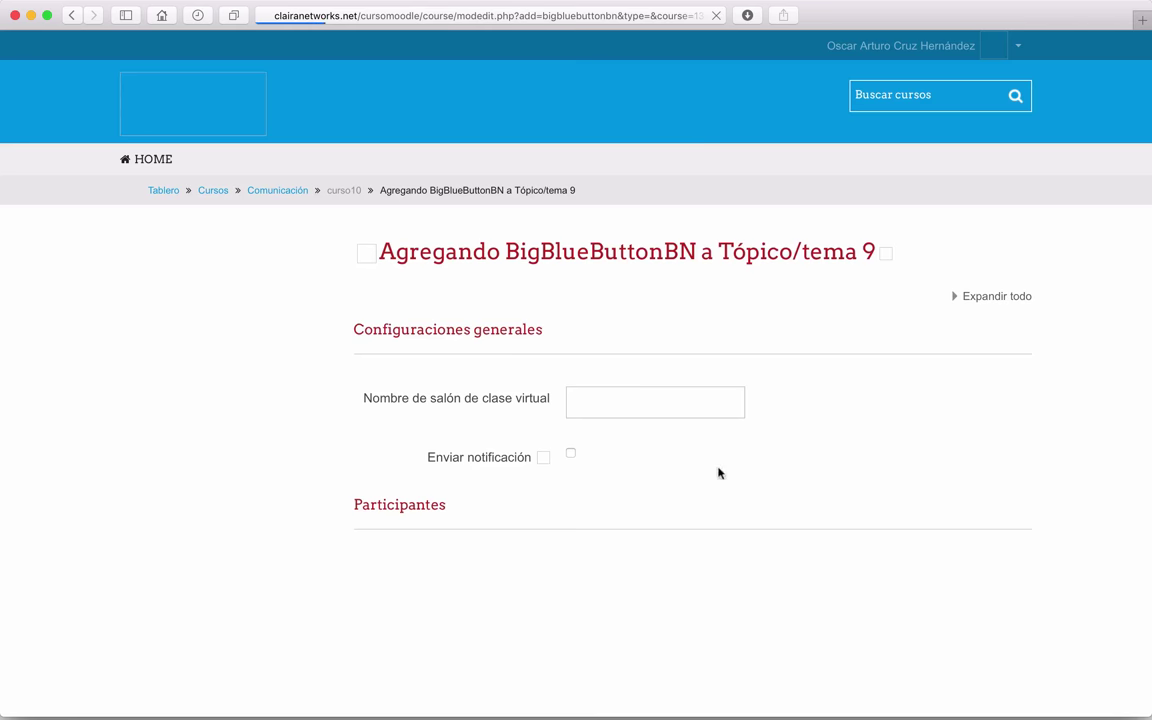
Name the virtual classroom "Videoconferencias de ClairaNetworks".
{"action": "scroll", "coordinate": [897, 398], "scroll_direction": "down", "scroll_amount": 5}
{"action": "scroll", "coordinate": [897, 398], "scroll_direction": "down", "scroll_amount": 5}
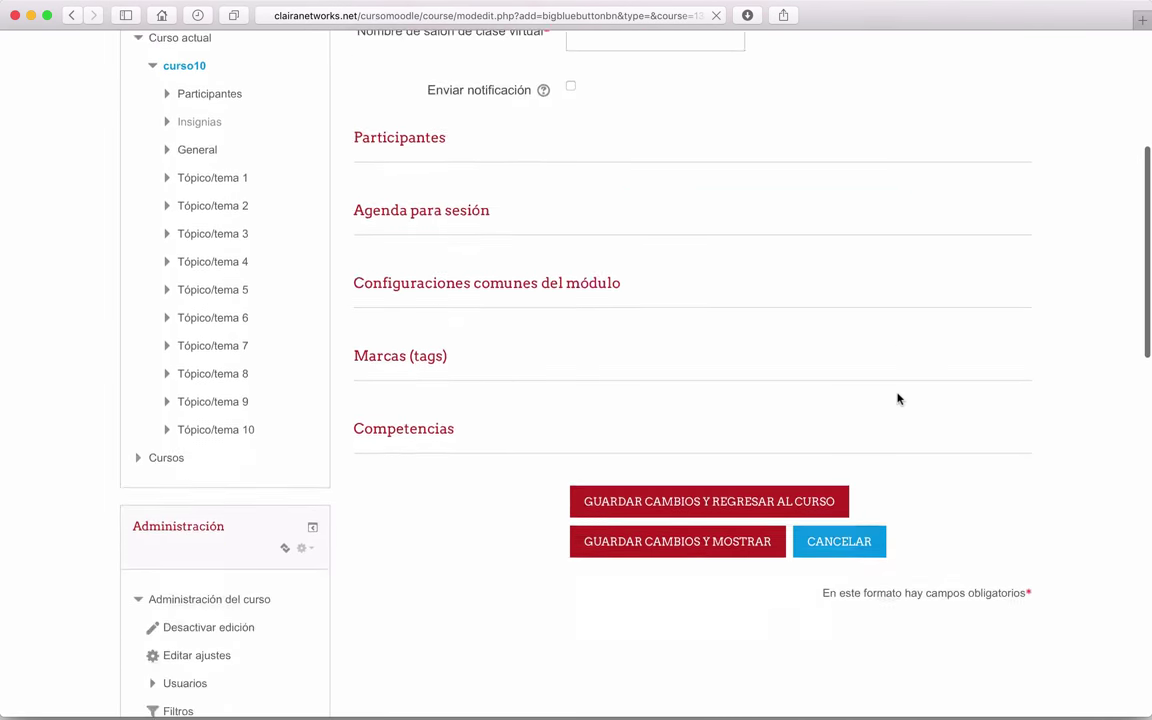
{"action": "scroll", "coordinate": [897, 398], "scroll_direction": "up", "scroll_amount": 7}
{"action": "scroll", "coordinate": [897, 398], "scroll_direction": "up", "scroll_amount": 1}
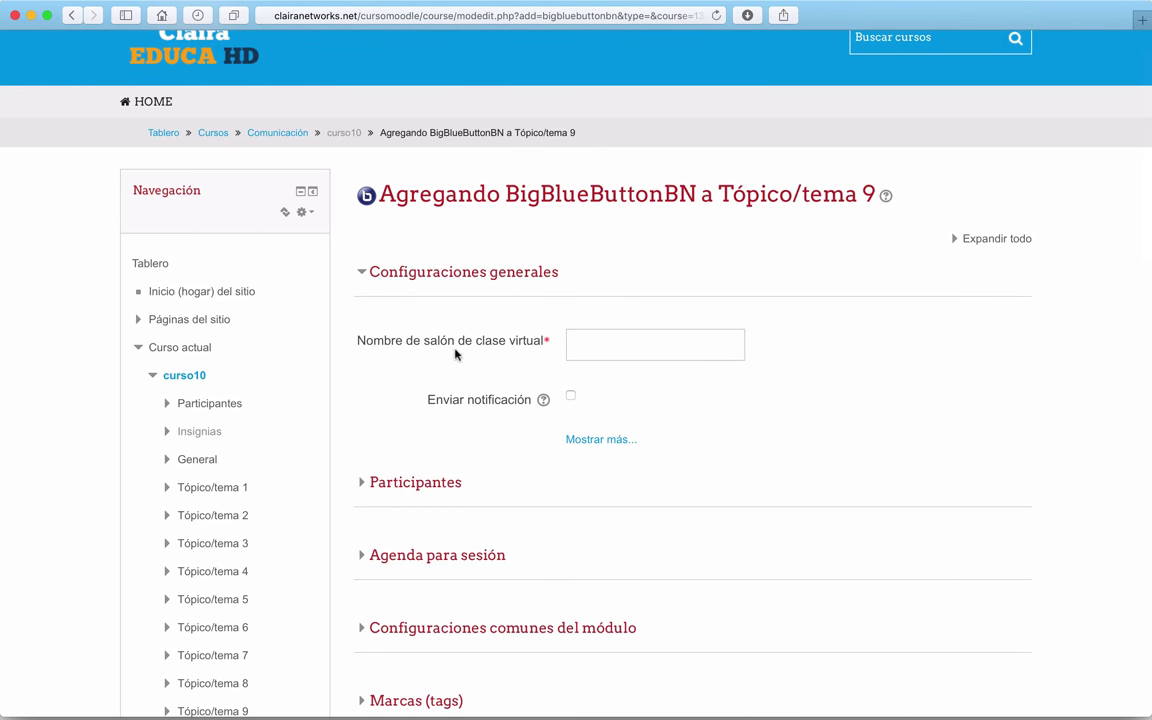
{"action": "left_click", "coordinate": [646, 342]}
{"action": "type", "text": "Videocon"}
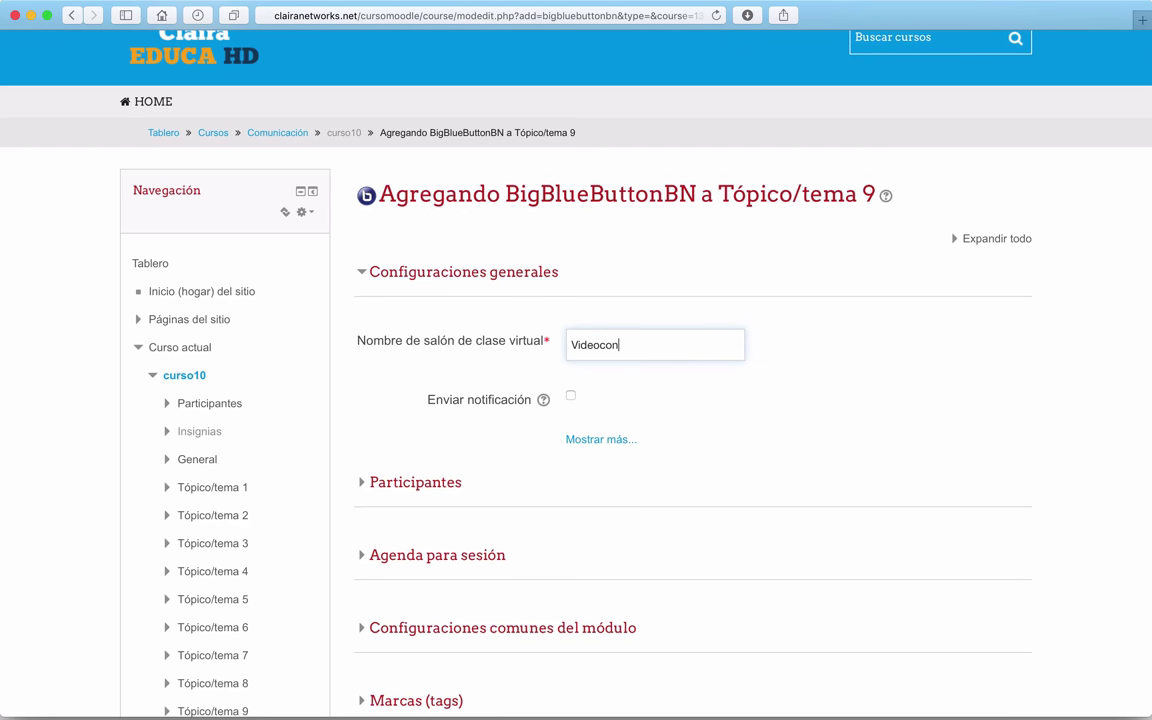
{"action": "type", "text": "ferencias de C"}
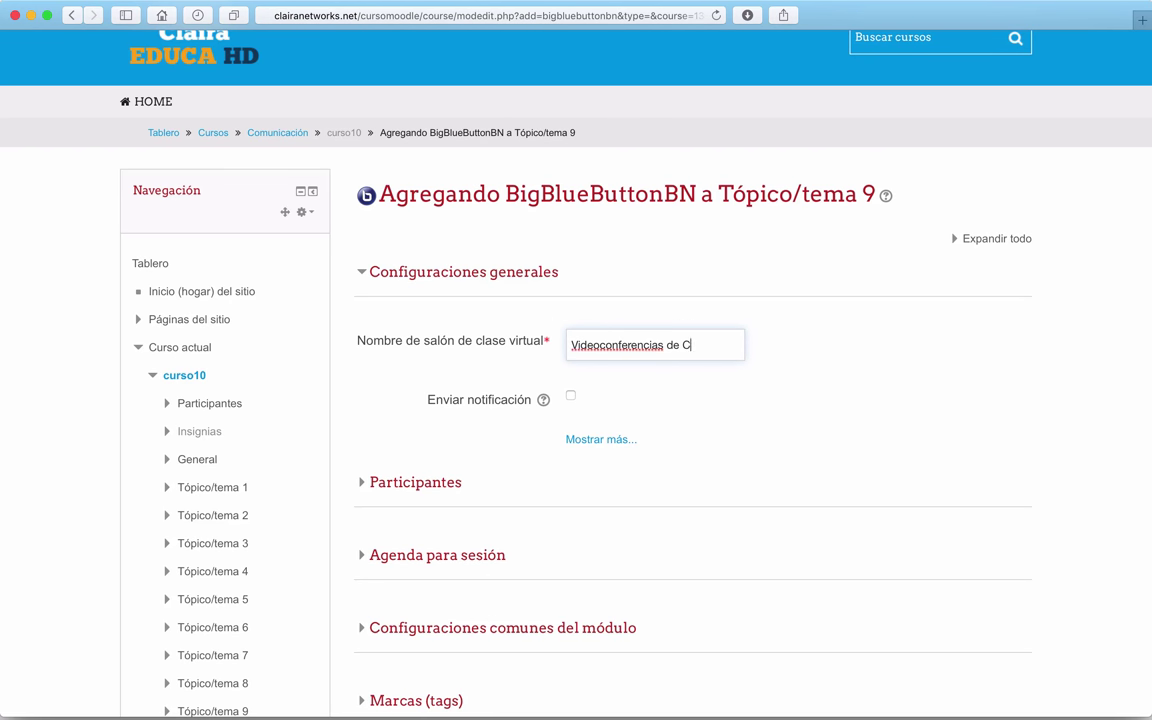
{"action": "type", "text": "lairaNetworks"}
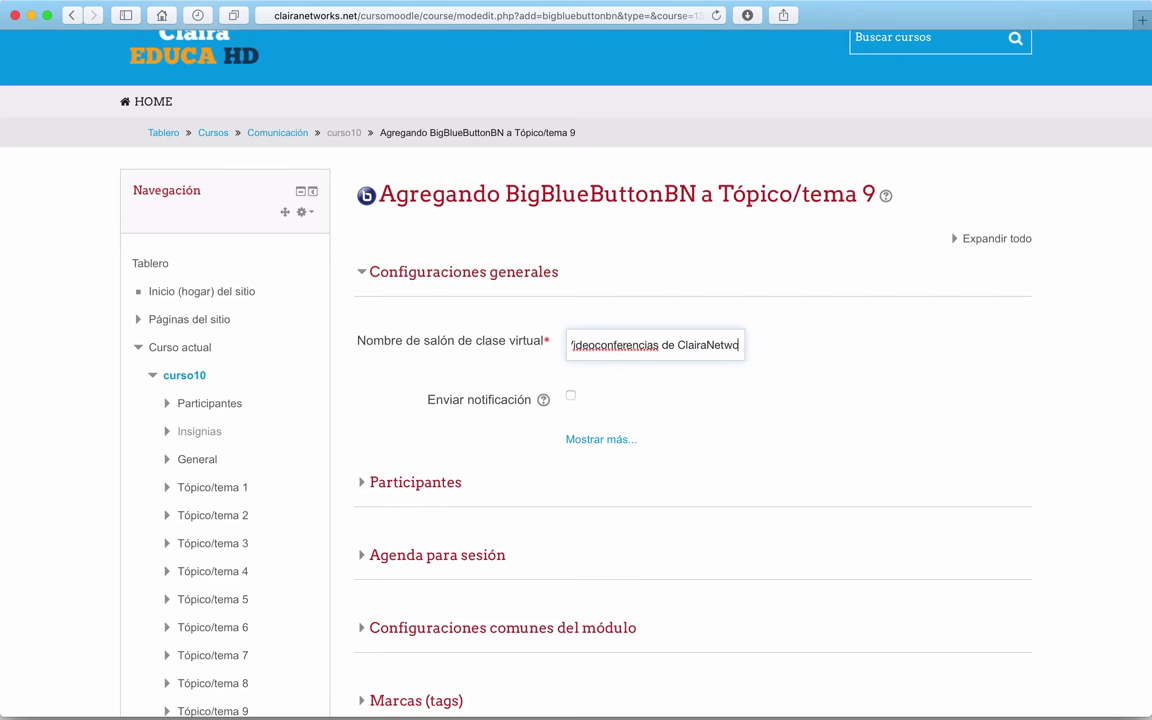
{"action": "left_click", "coordinate": [840, 397]}
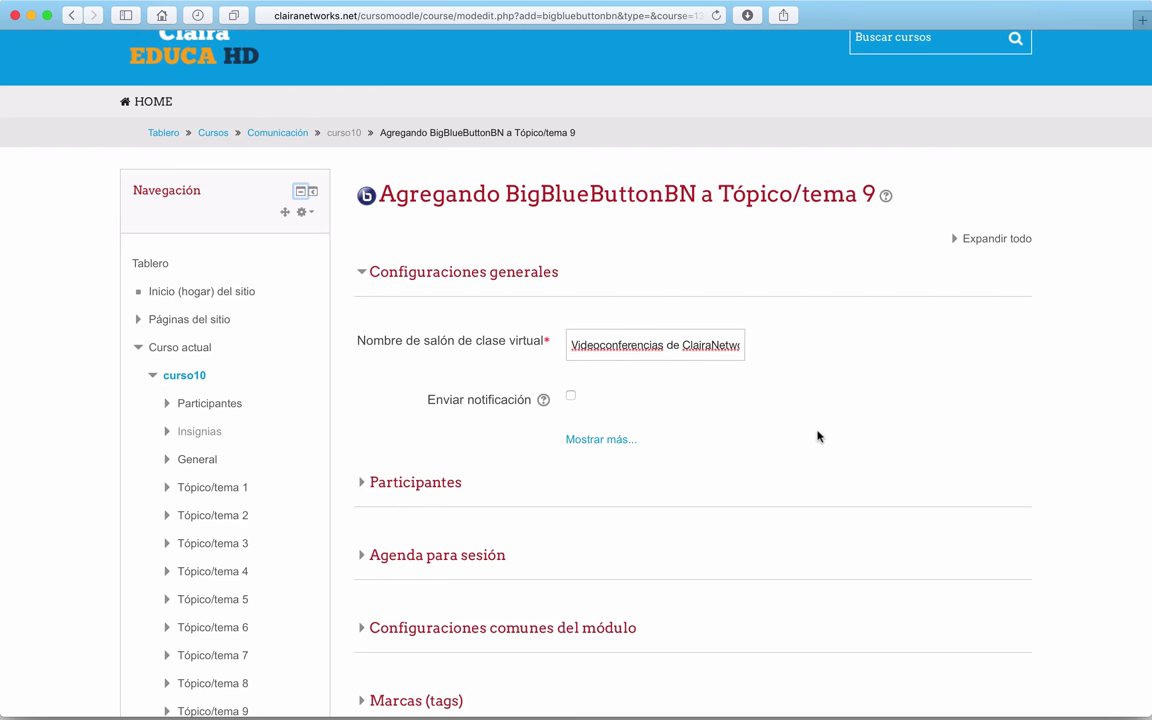
Enable sending a notification for the activity and read the help on that option.
{"action": "scroll", "coordinate": [818, 437], "scroll_direction": "down", "scroll_amount": 1}
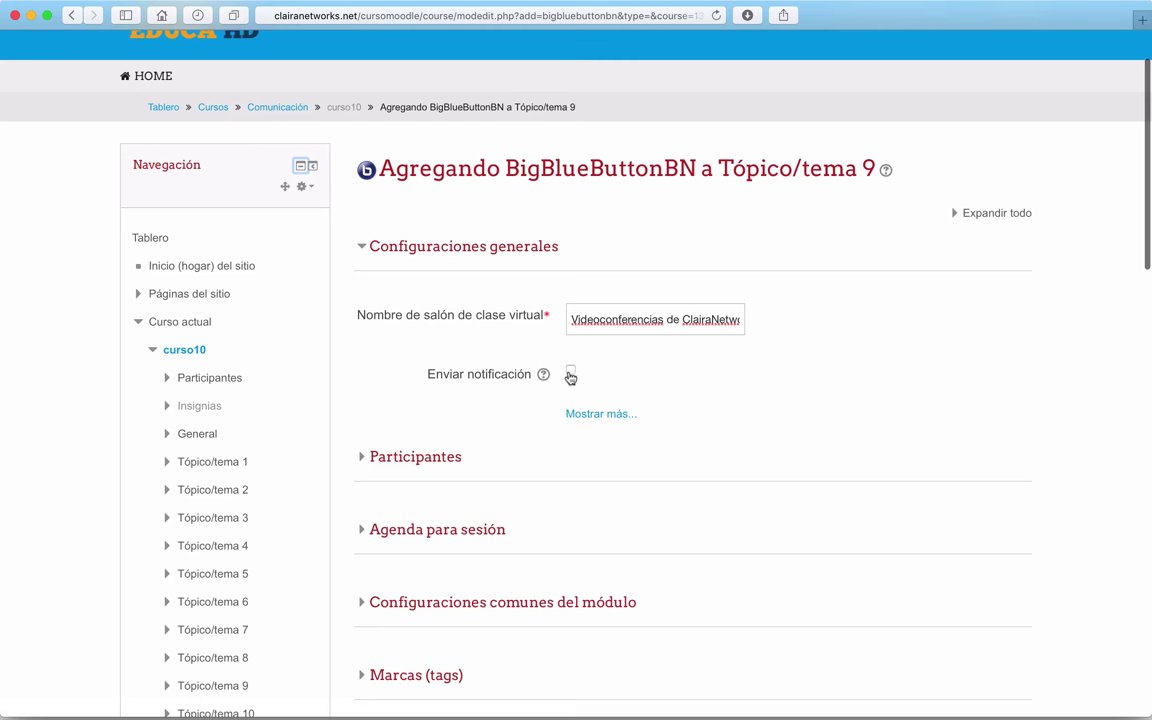
{"action": "left_click", "coordinate": [570, 371]}
{"action": "left_click", "coordinate": [544, 374]}
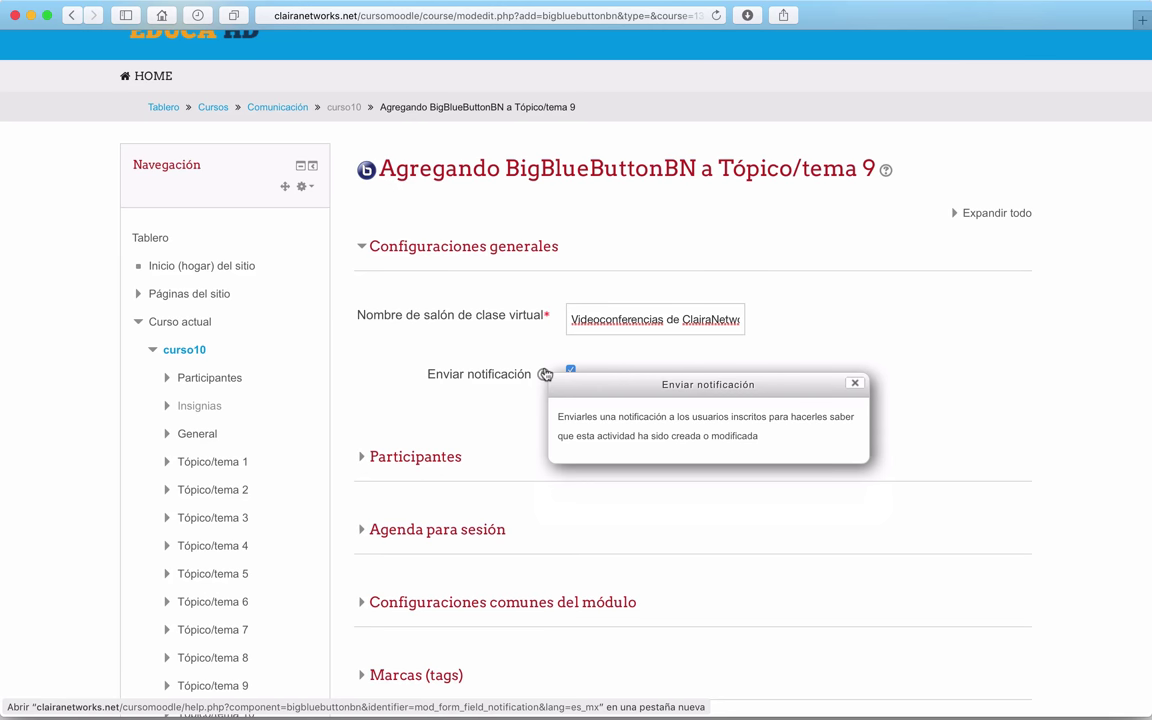
{"action": "left_click", "coordinate": [855, 384]}
Show the additional general settings and copy the classroom name "Videoconferencias de ClairaNetworks" into the description.
{"action": "scroll", "coordinate": [903, 389], "scroll_direction": "down", "scroll_amount": 2}
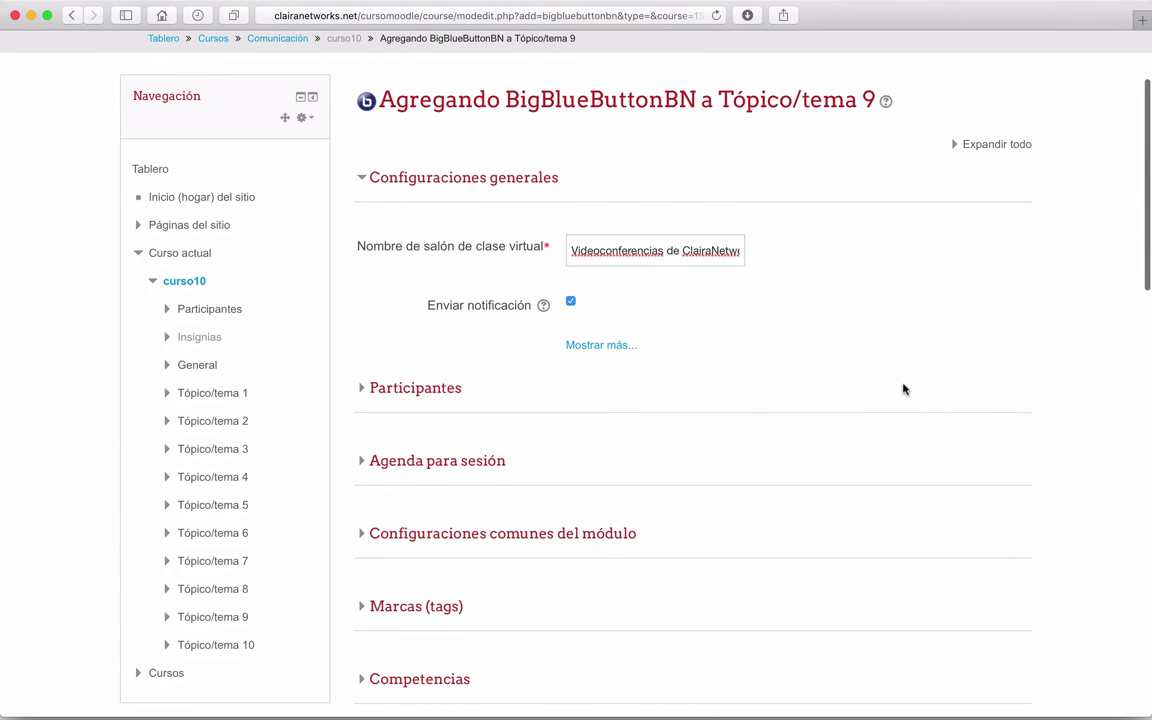
{"action": "left_click", "coordinate": [601, 345]}
{"action": "scroll", "coordinate": [481, 247], "scroll_direction": "down", "scroll_amount": 2}
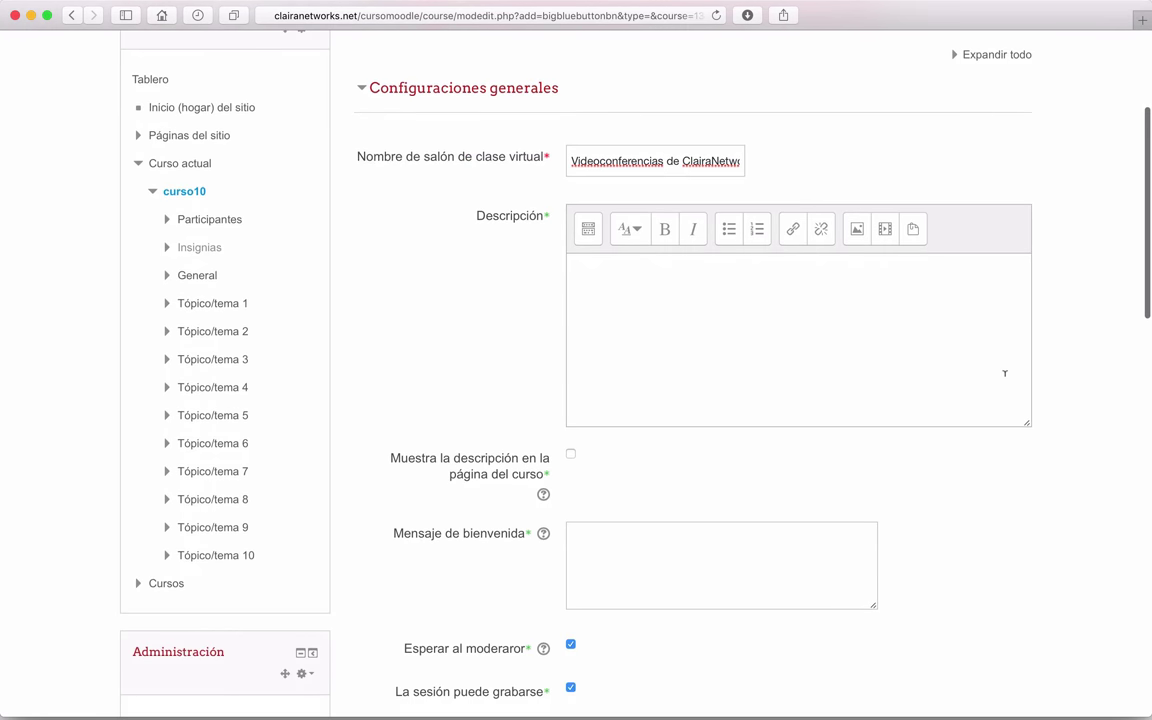
{"action": "left_click", "coordinate": [628, 289]}
{"action": "scroll", "coordinate": [628, 289], "scroll_direction": "down", "scroll_amount": 1}
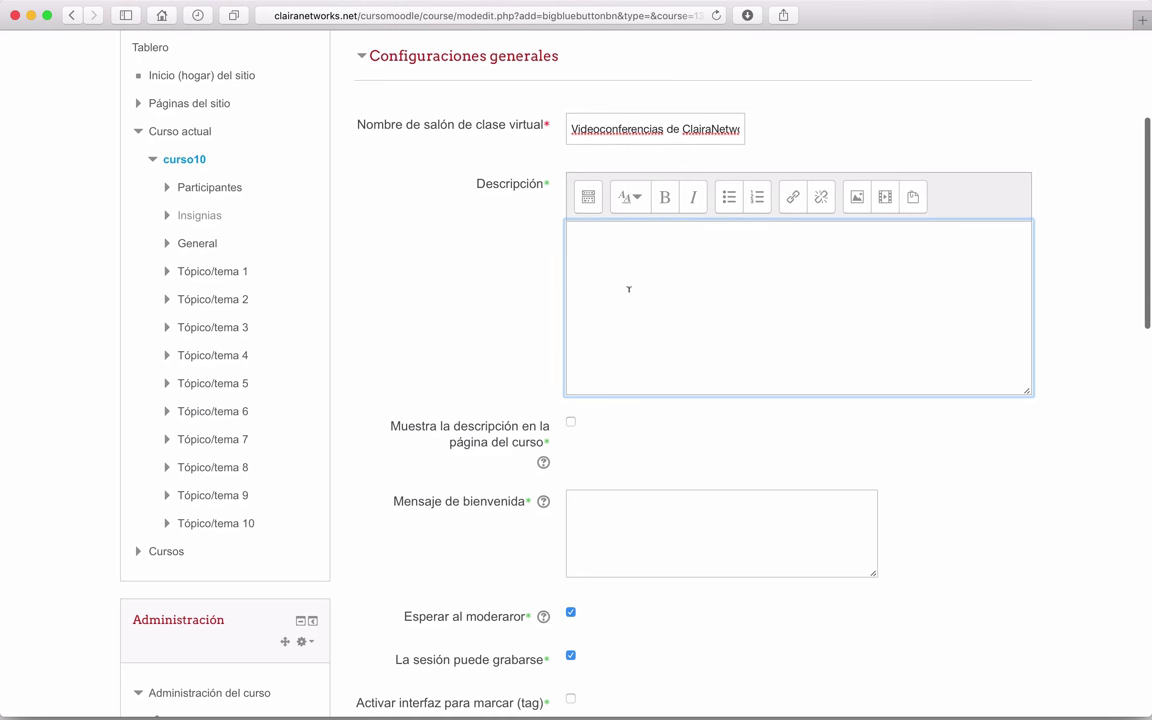
{"action": "triple_click", "coordinate": [620, 129]}
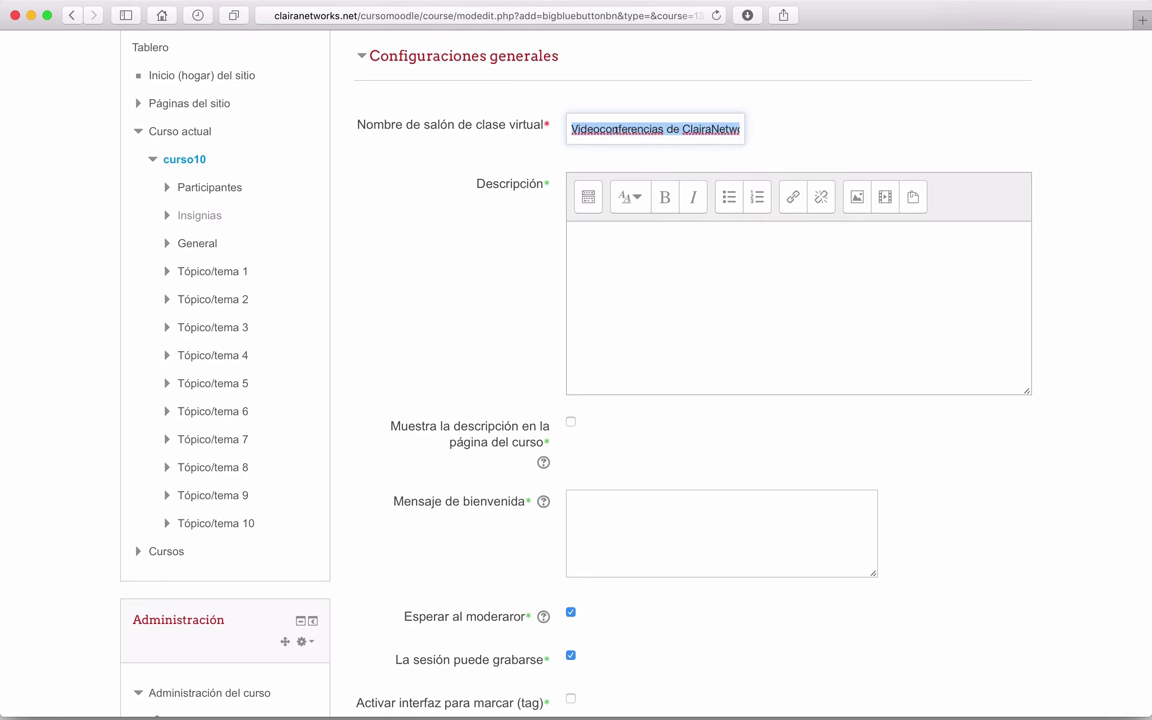
{"action": "left_click", "coordinate": [654, 269]}
{"action": "type", "text": "Videoconferencias de ClairaNetworks"}
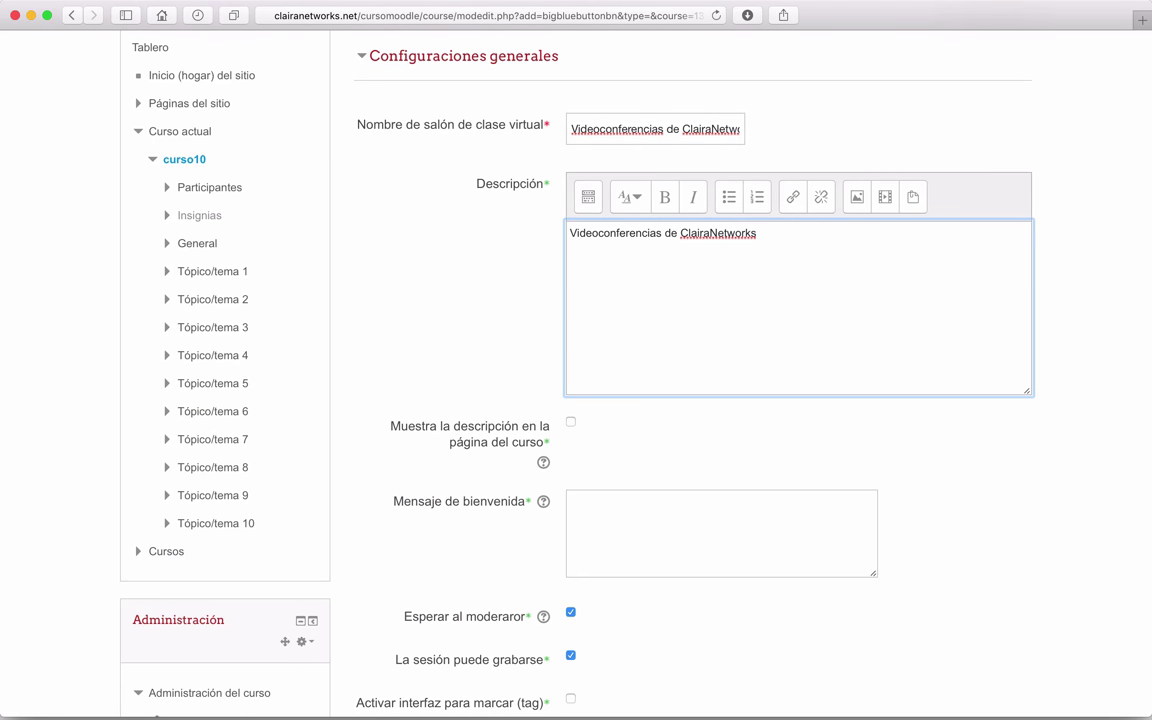
Append "| DESCRIPCIÓN" to the description's first line and add the lines ASDF, ASFDAS, DF and ASFSDF below it.
{"action": "type", "text": "| DESCRIPCIÓN"}
{"action": "key", "text": "Return"}
{"action": "type", "text": "ASDF"}
{"action": "key", "text": "Return"}
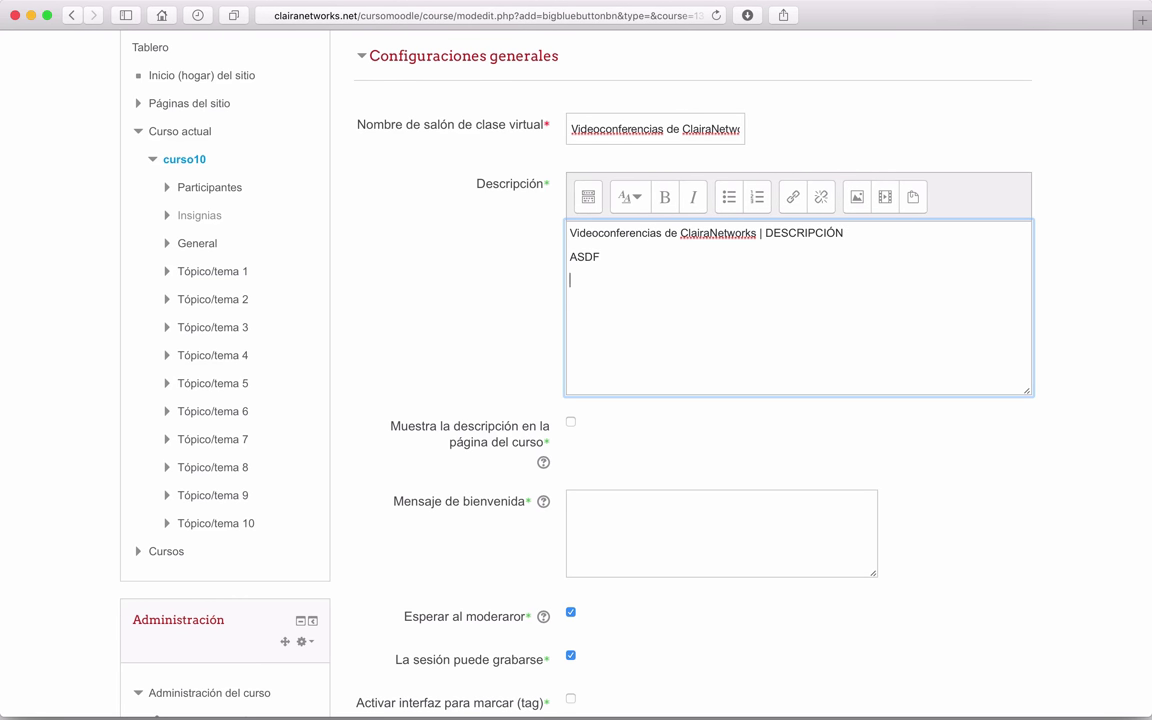
{"action": "type", "text": "ASFDAS"}
{"action": "key", "text": "Return"}
{"action": "type", "text": "DF"}
{"action": "key", "text": "Return"}
{"action": "type", "text": "ASFSDF"}
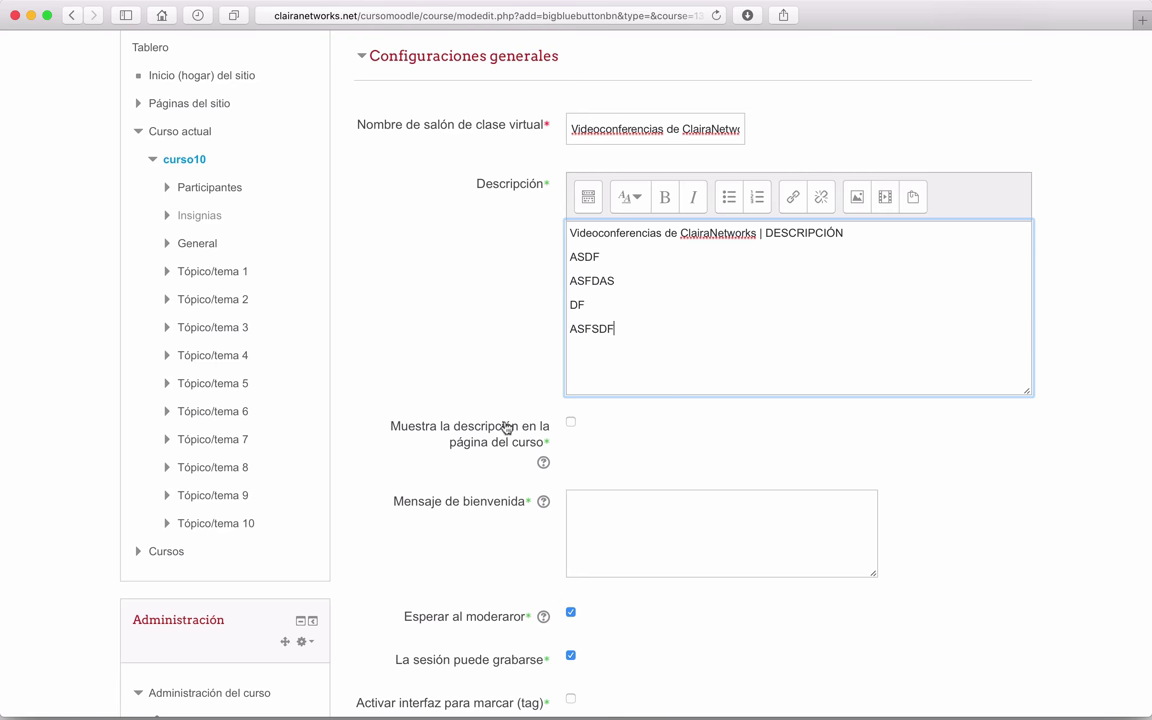
Show the description on the course page and set the welcome message to "Bienvenido a este espacio virtual generado gracias a la herramienta BigBlueButton.".
{"action": "scroll", "coordinate": [555, 396], "scroll_direction": "down", "scroll_amount": 2}
{"action": "left_click", "coordinate": [571, 363]}
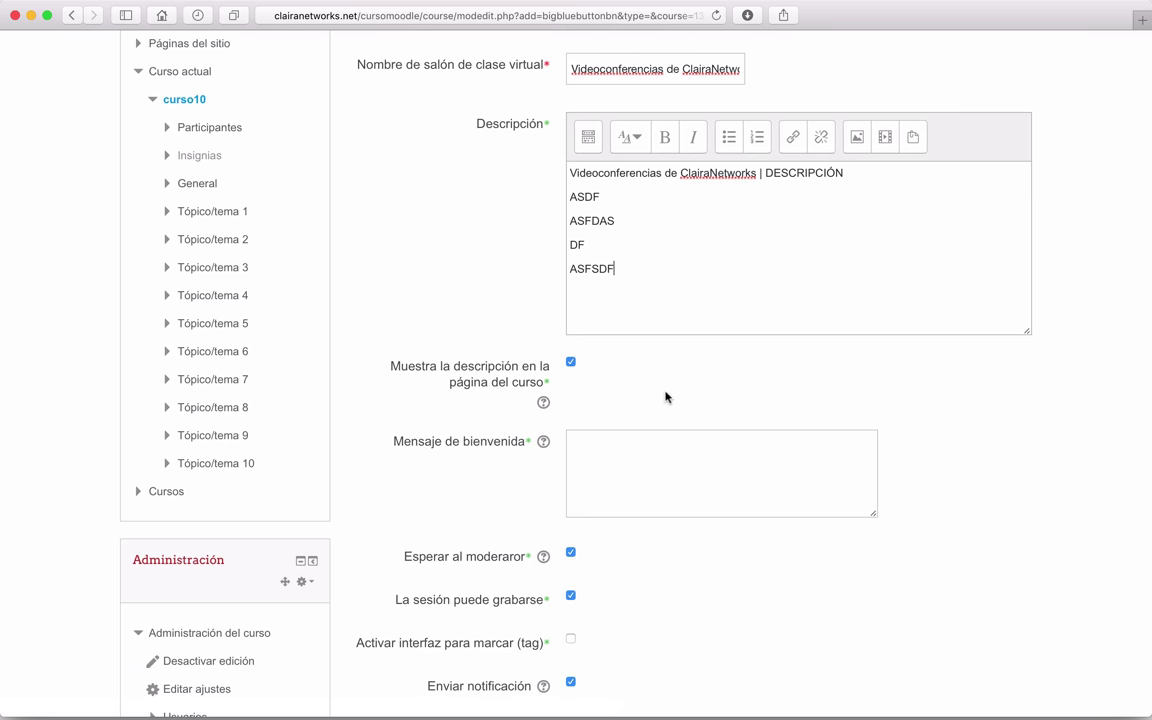
{"action": "scroll", "coordinate": [405, 355], "scroll_direction": "down", "scroll_amount": 1}
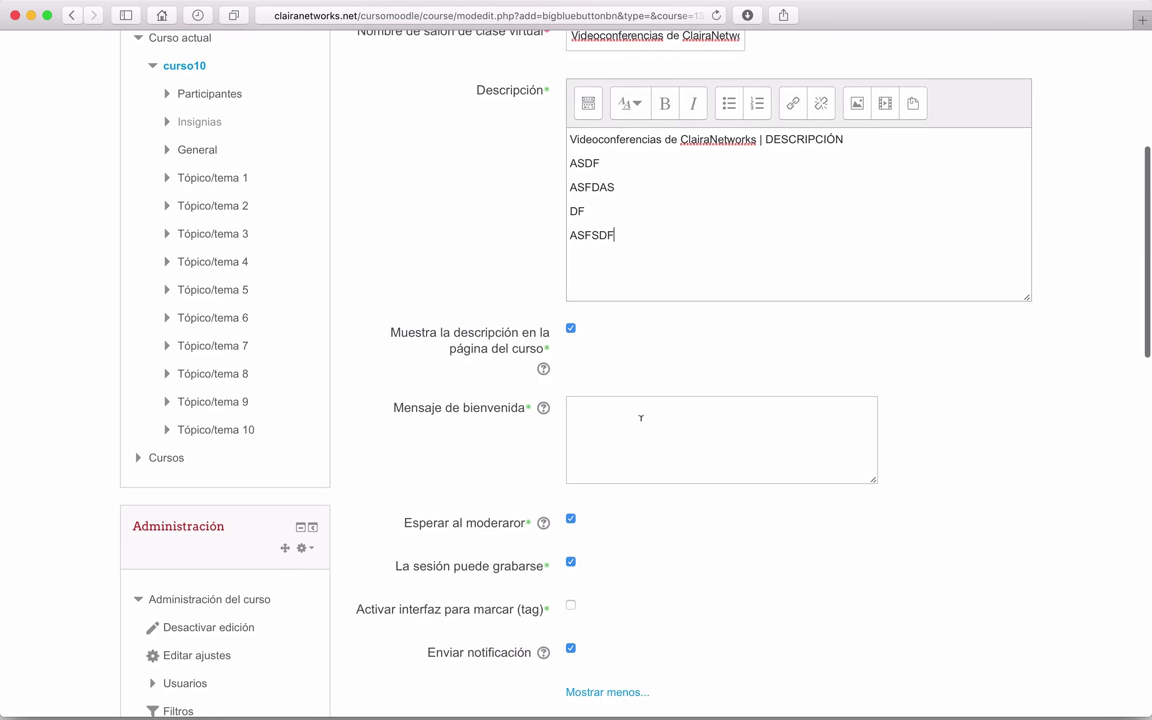
{"action": "left_click", "coordinate": [641, 418]}
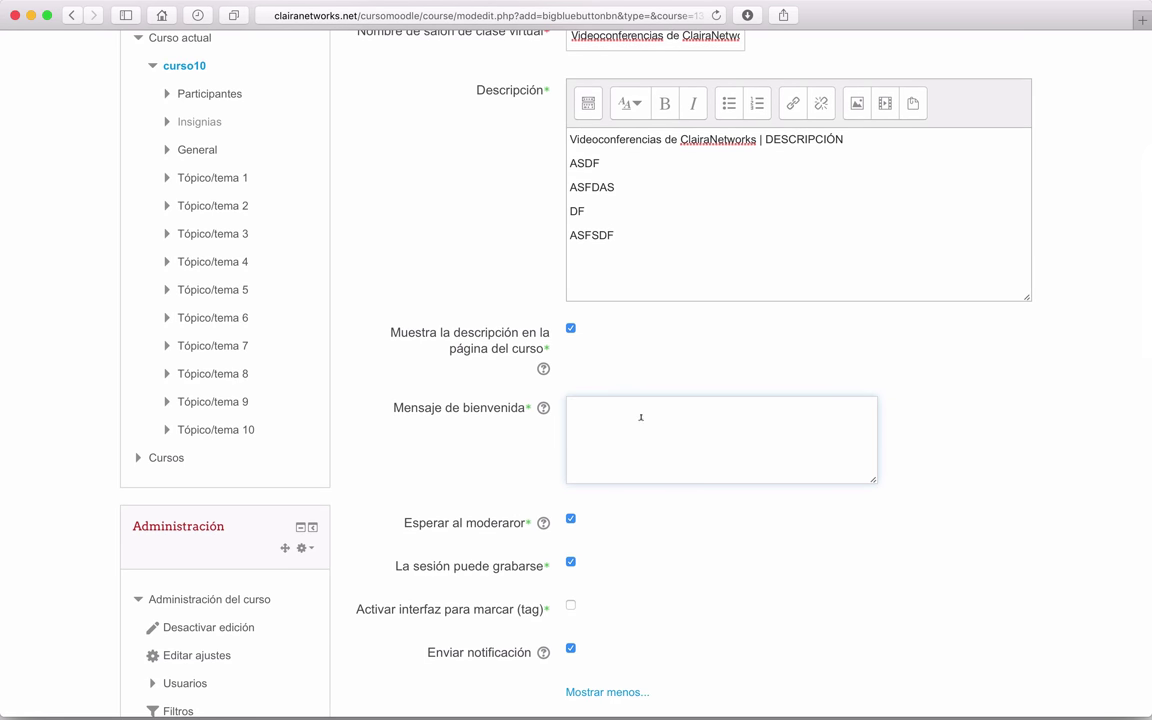
{"action": "type", "text": "Bienvenido a este espacio"}
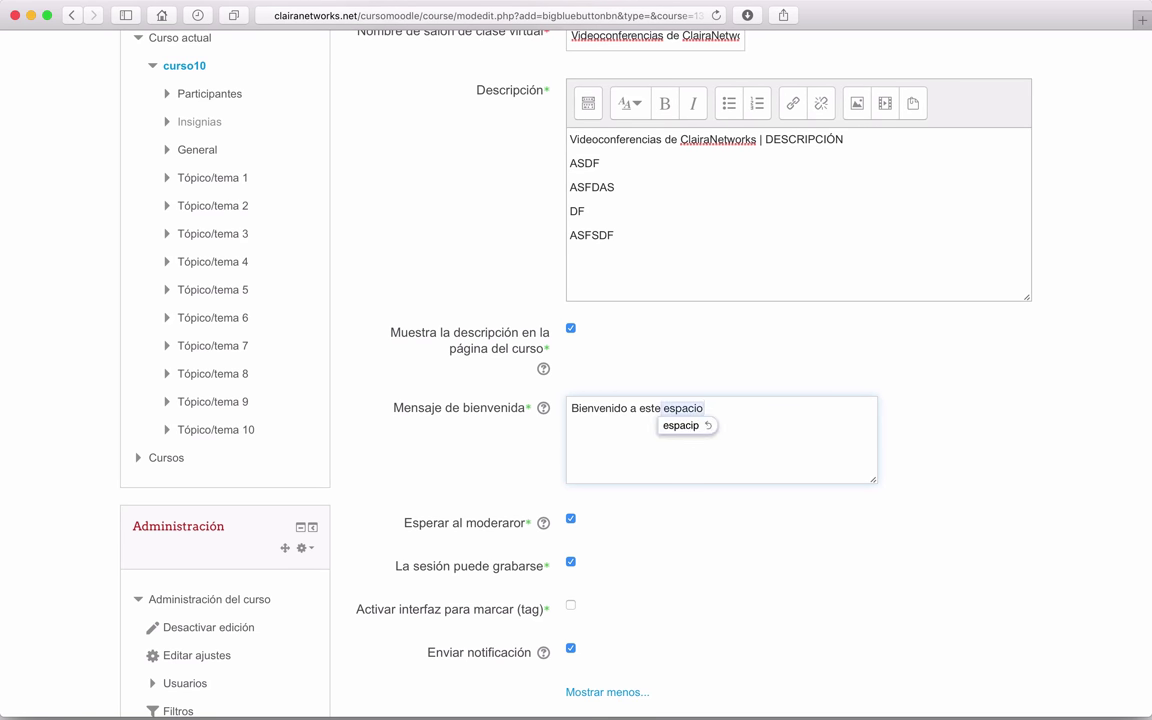
{"action": "type", "text": " virtual gen"}
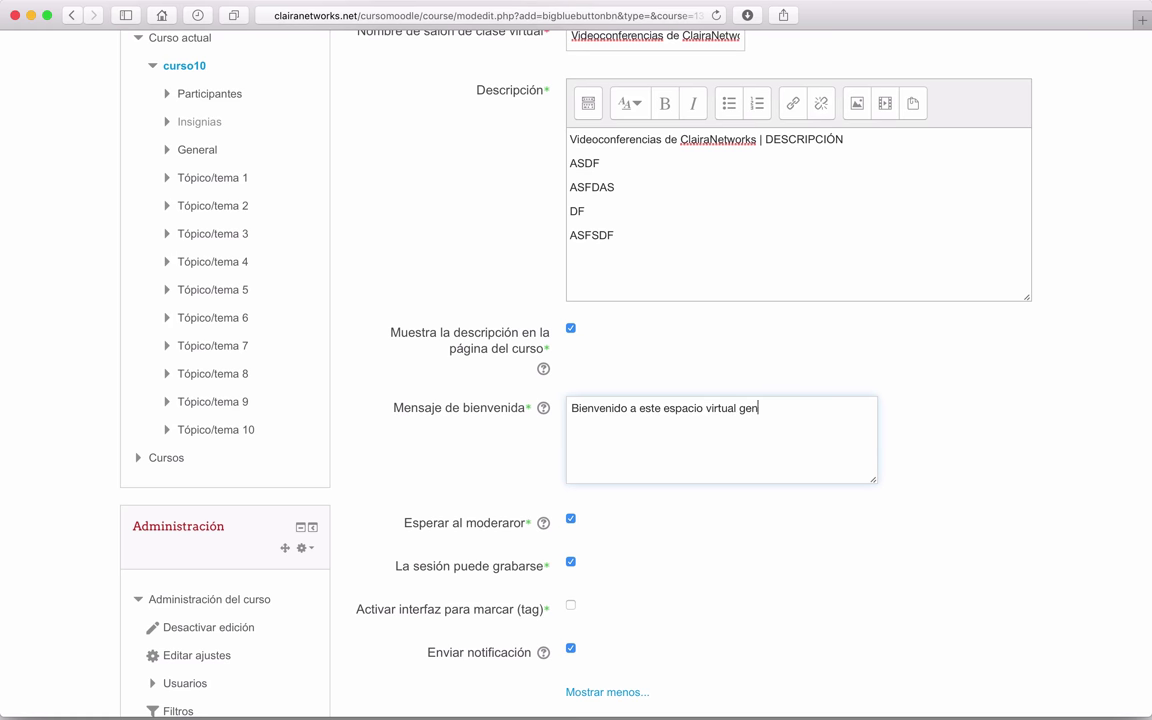
{"action": "type", "text": "etaado gracias a la herramie"}
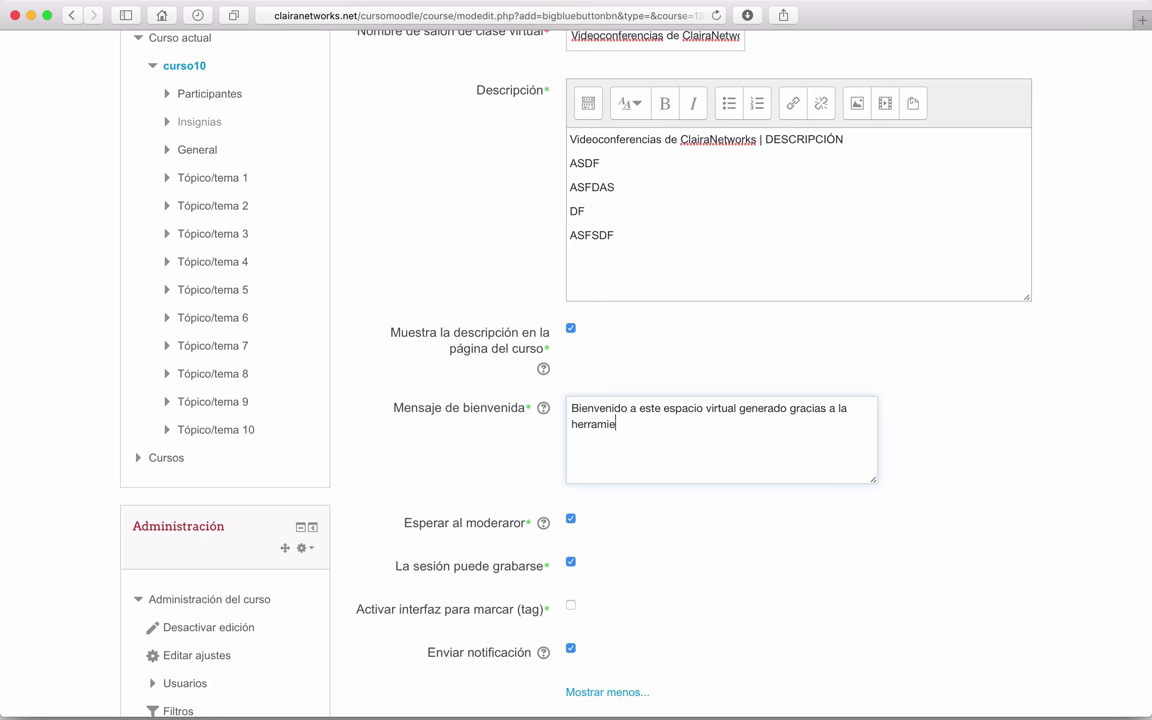
{"action": "type", "text": "nta BigBl"}
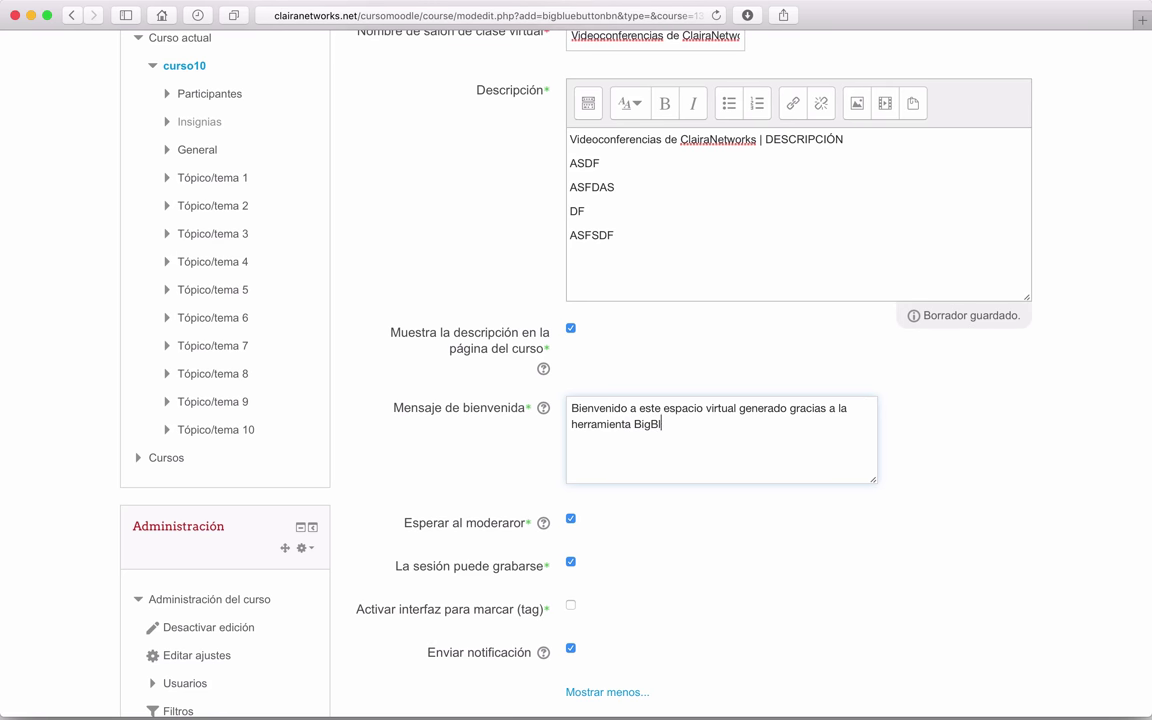
{"action": "type", "text": "ueButton."}
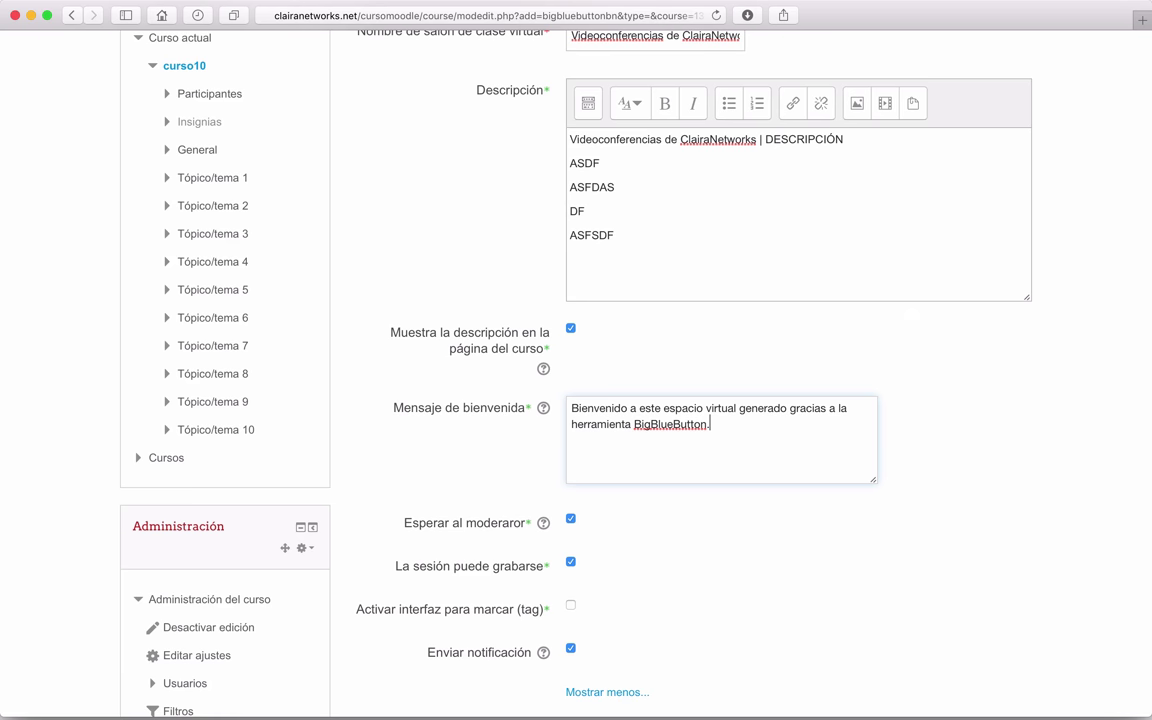
Review the moderator, recording, tagging and notification options, and expand the Participantes settings.
{"action": "scroll", "coordinate": [473, 480], "scroll_direction": "down", "scroll_amount": 5}
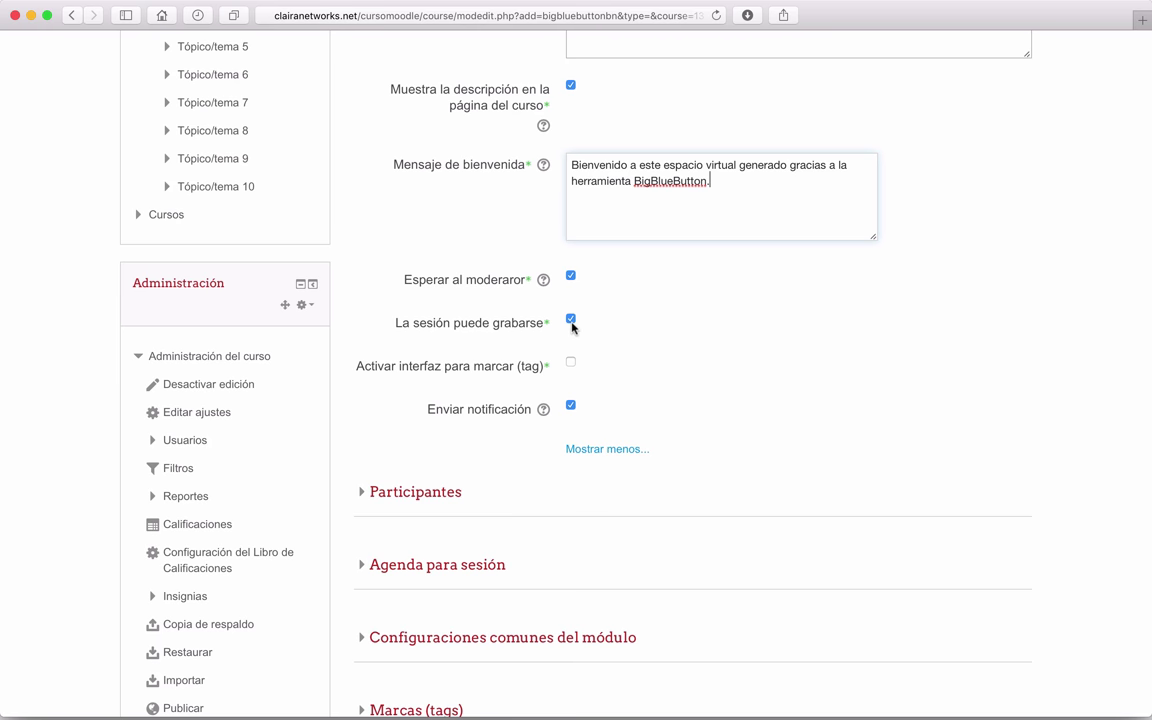
{"action": "scroll", "coordinate": [395, 376], "scroll_direction": "down", "scroll_amount": 1}
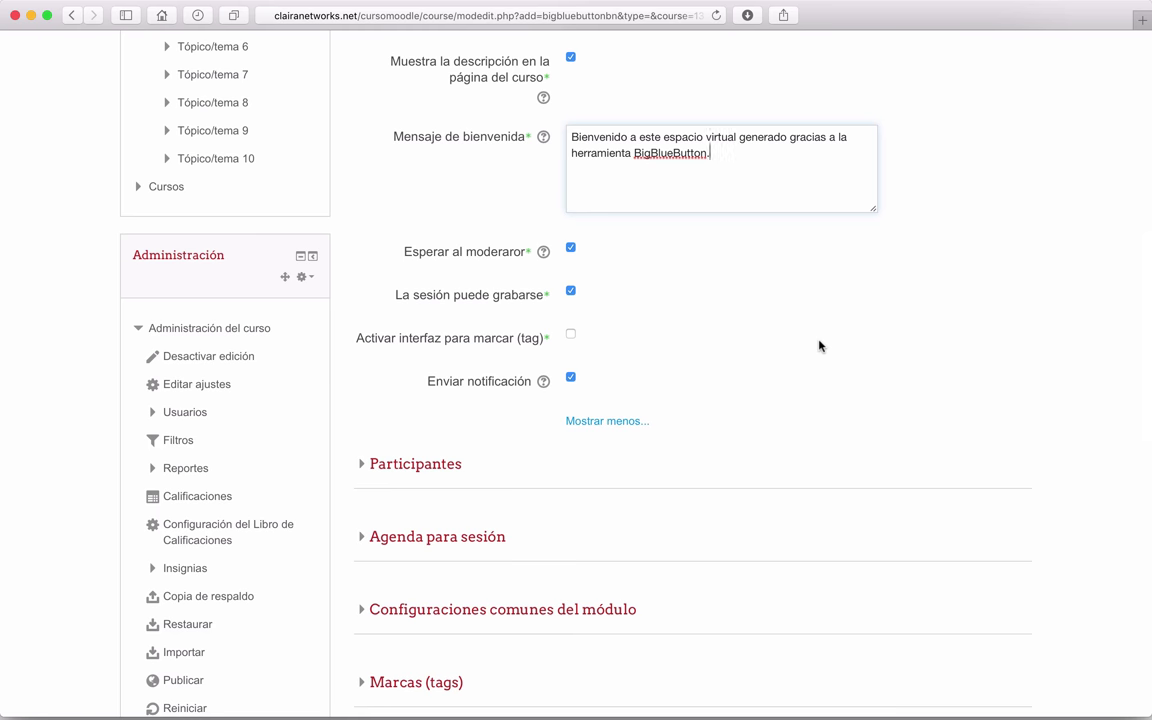
{"action": "scroll", "coordinate": [818, 346], "scroll_direction": "down", "scroll_amount": 3}
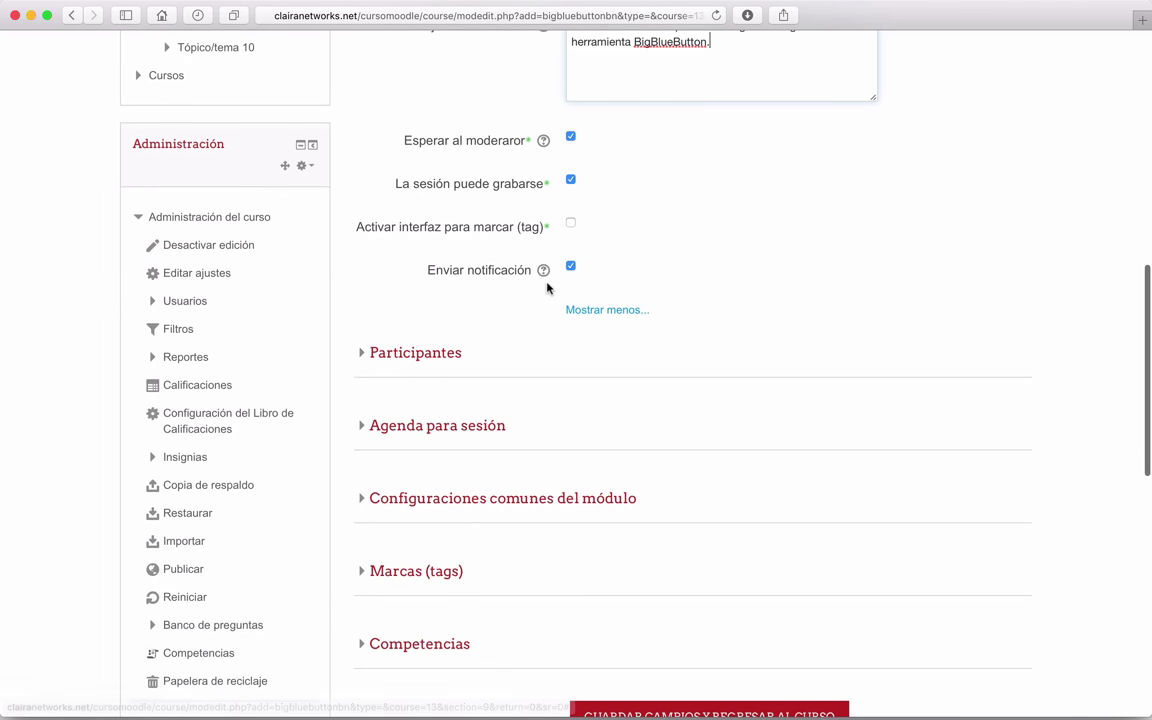
{"action": "scroll", "coordinate": [585, 308], "scroll_direction": "down", "scroll_amount": 5}
{"action": "left_click", "coordinate": [761, 177]}
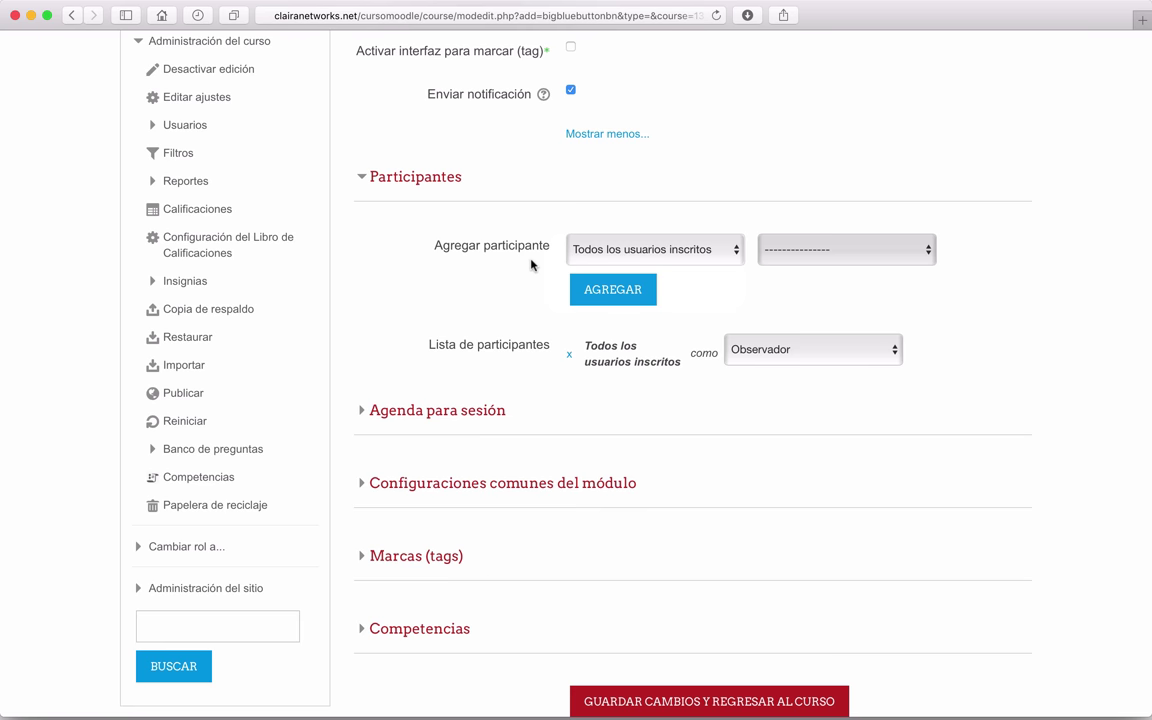
Show the roles that can be added as participants by choosing the participant type Rol.
{"action": "left_click", "coordinate": [738, 252]}
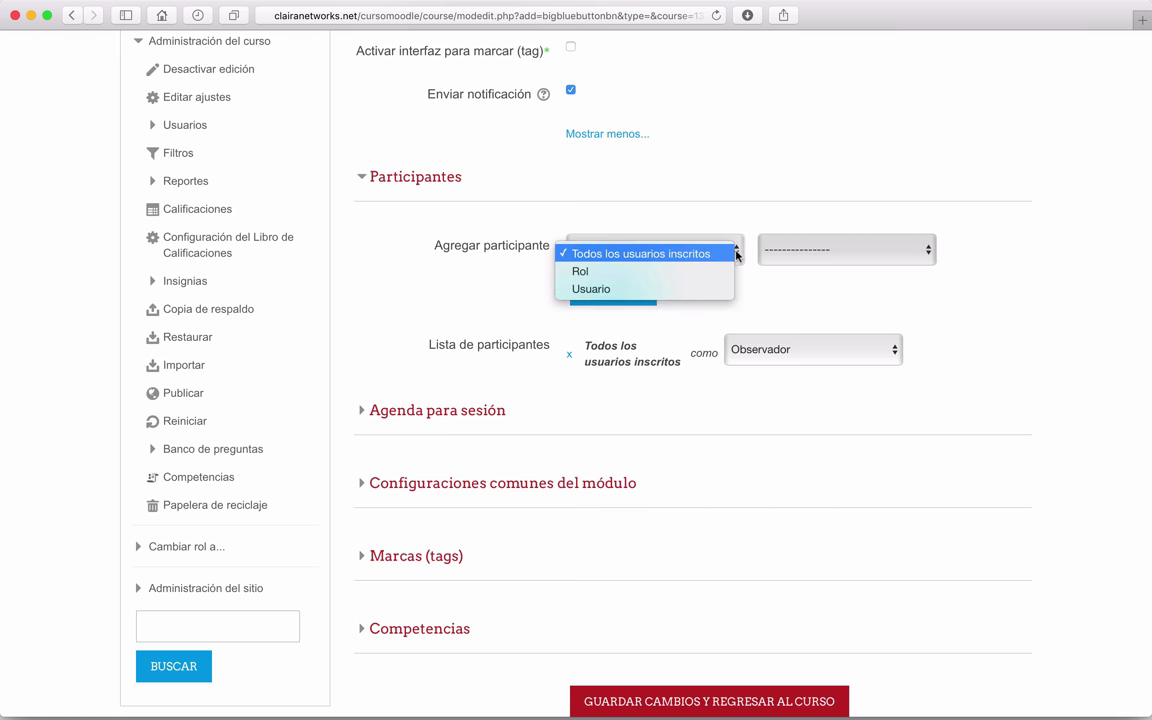
{"action": "left_click", "coordinate": [672, 271]}
{"action": "left_click", "coordinate": [865, 255]}
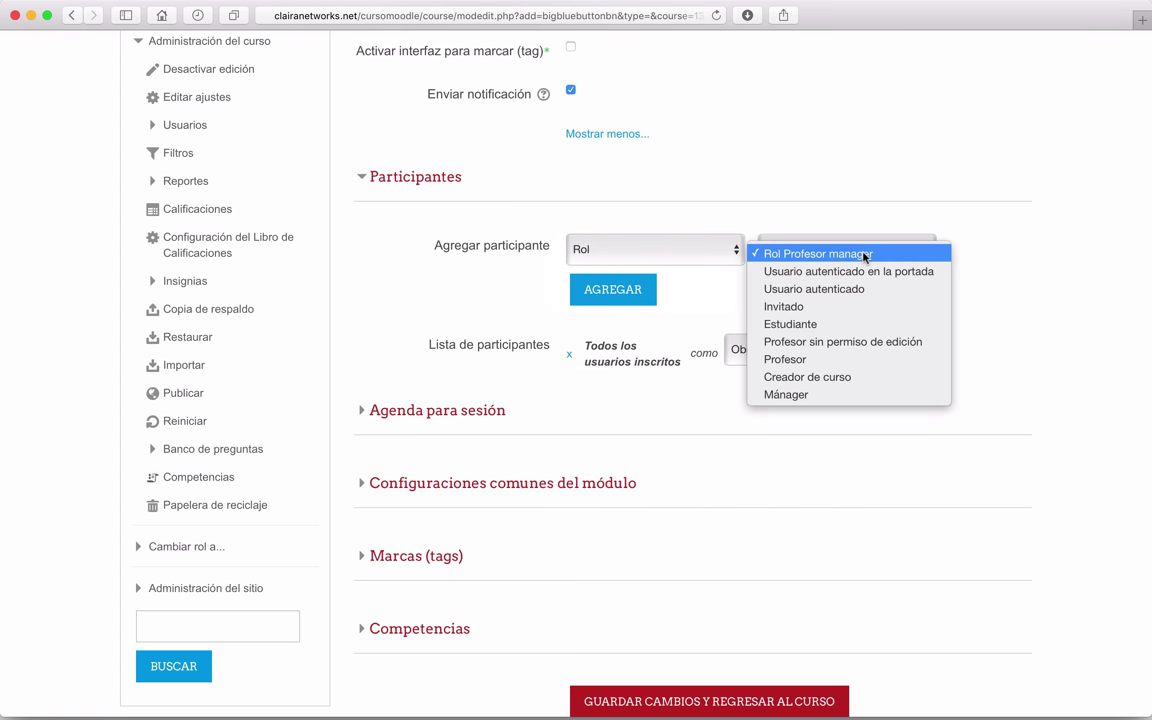
{"action": "left_click", "coordinate": [725, 257]}
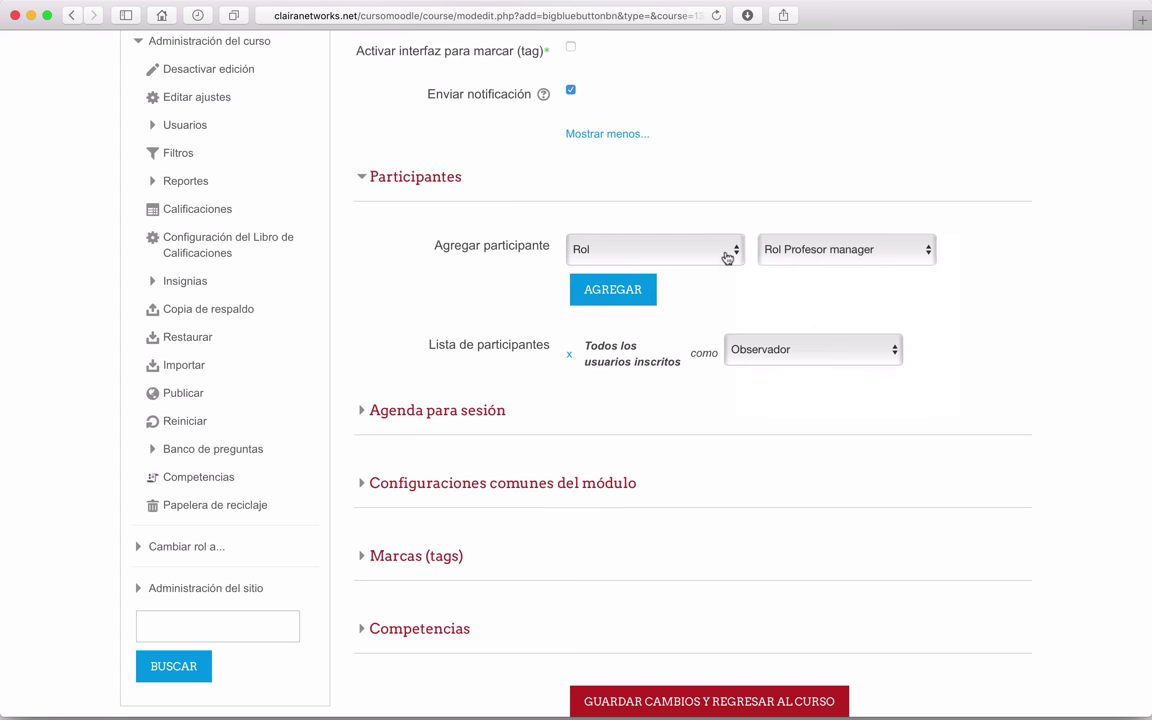
Set the participant type to Usuario and look through the list of users that can be added.
{"action": "left_click", "coordinate": [735, 253]}
{"action": "left_click", "coordinate": [653, 271]}
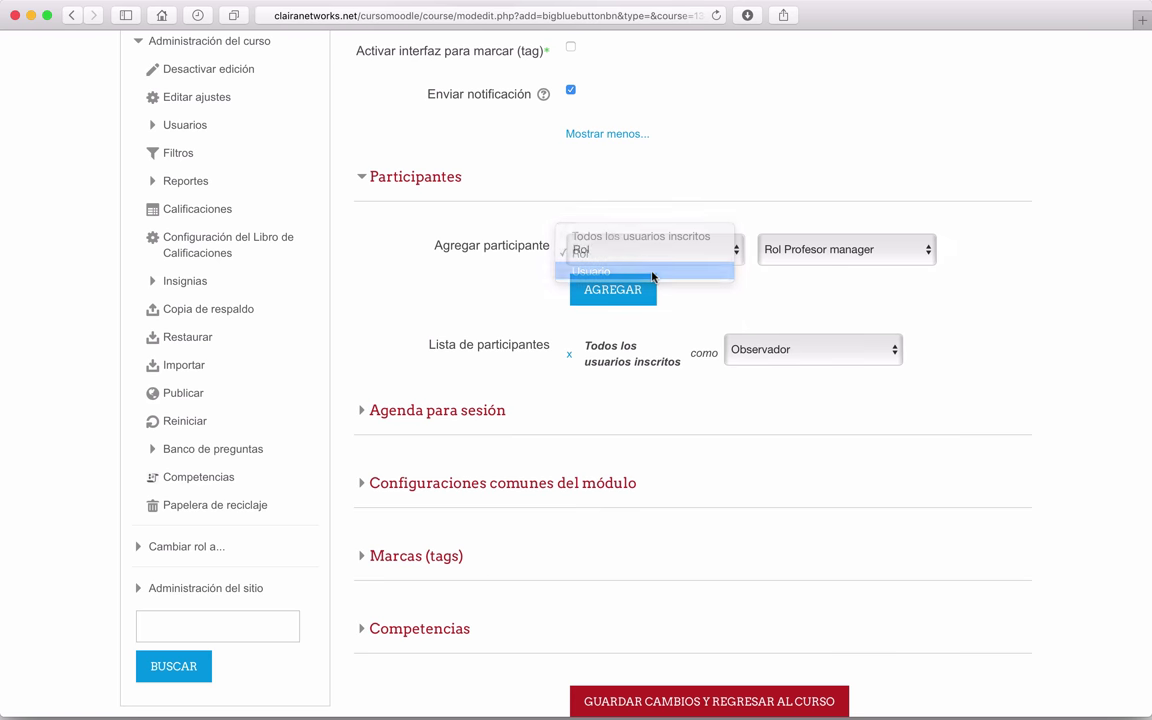
{"action": "left_click", "coordinate": [902, 260]}
{"action": "scroll", "coordinate": [861, 443], "scroll_direction": "down", "scroll_amount": 20}
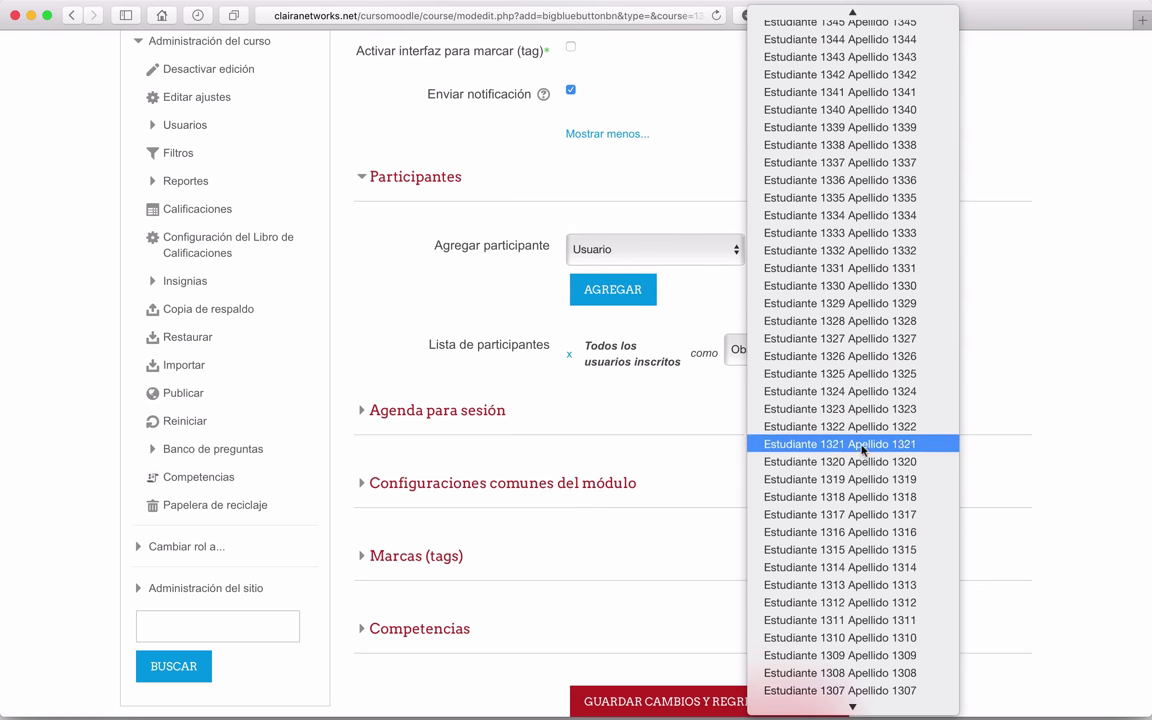
{"action": "scroll", "coordinate": [862, 448], "scroll_direction": "up", "scroll_amount": 5}
{"action": "scroll", "coordinate": [862, 450], "scroll_direction": "down", "scroll_amount": 20}
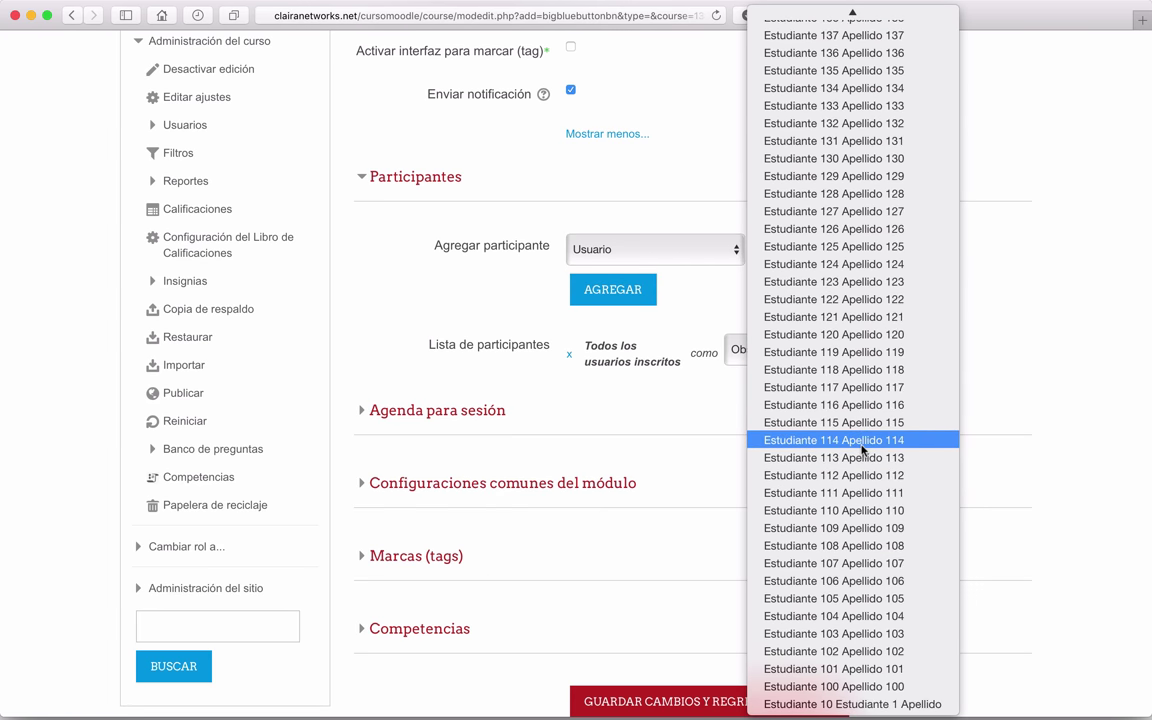
{"action": "scroll", "coordinate": [862, 450], "scroll_direction": "up", "scroll_amount": 20}
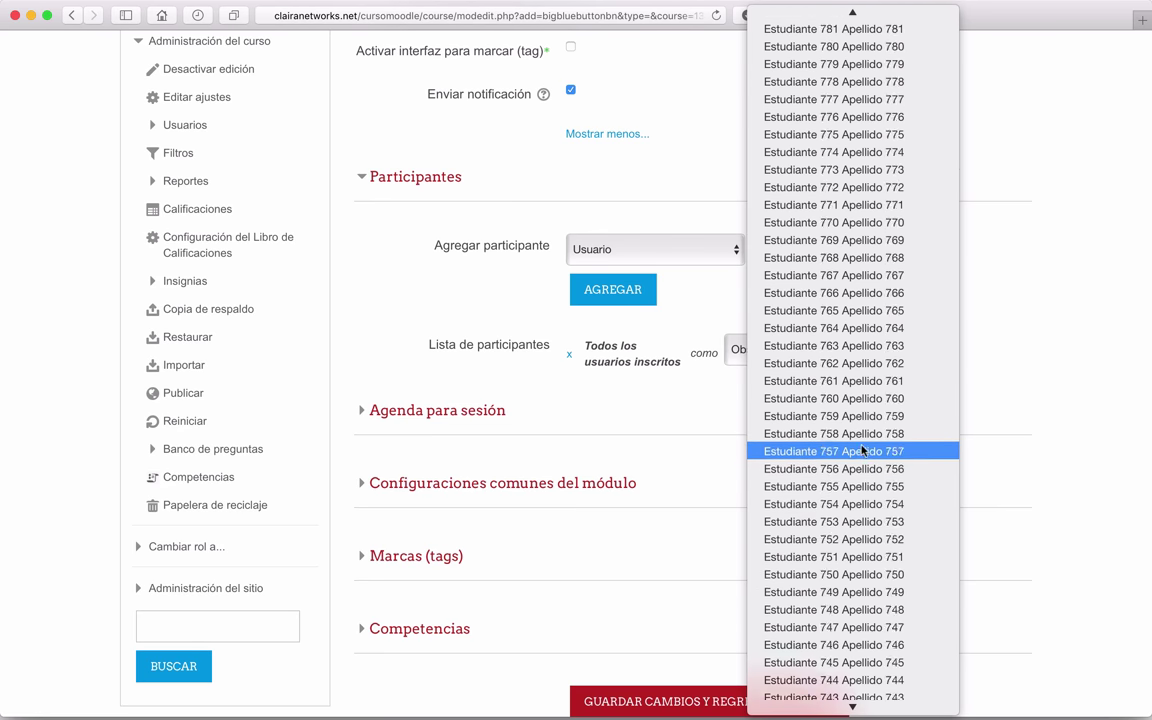
{"action": "scroll", "coordinate": [862, 445], "scroll_direction": "up", "scroll_amount": 10}
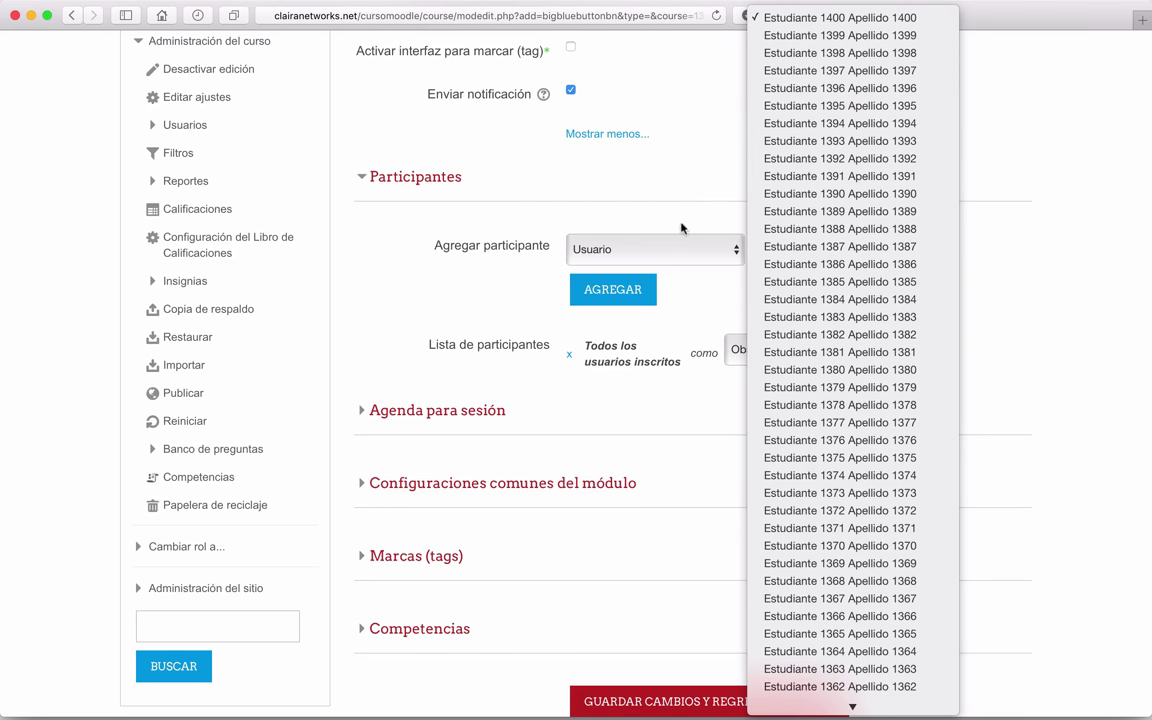
{"action": "left_click", "coordinate": [650, 206]}
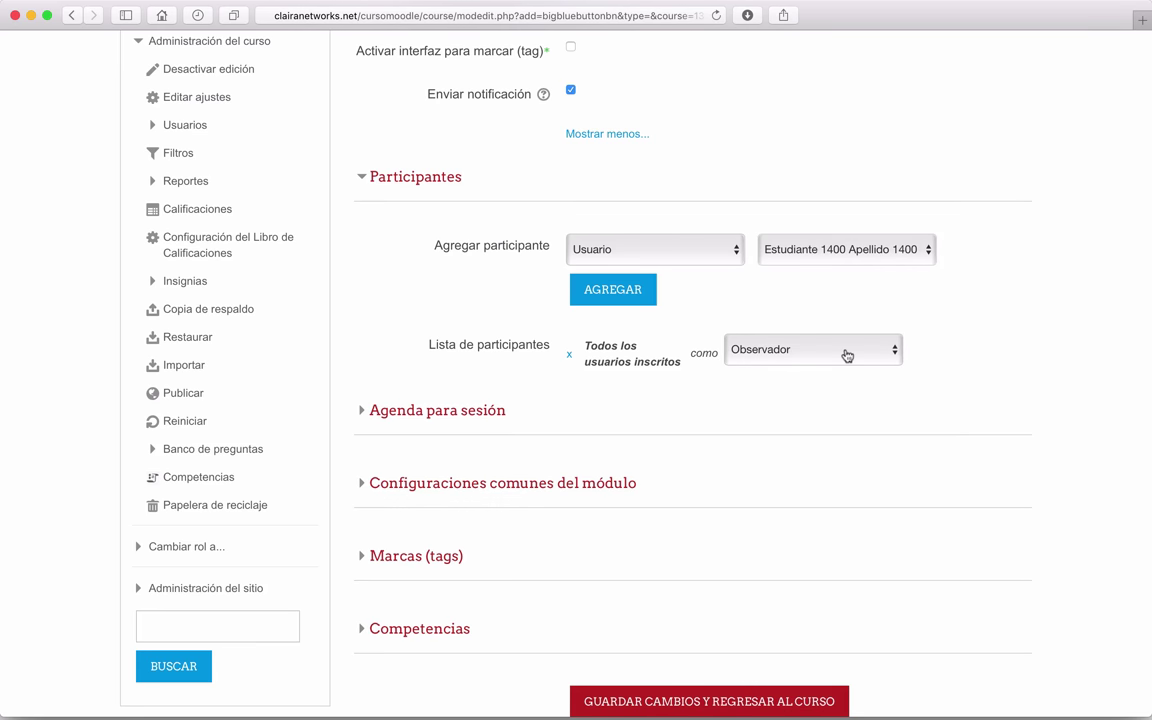
Add the users Estudiante 1391 and Estudiante 1383 to the participant list.
{"action": "left_click", "coordinate": [913, 256]}
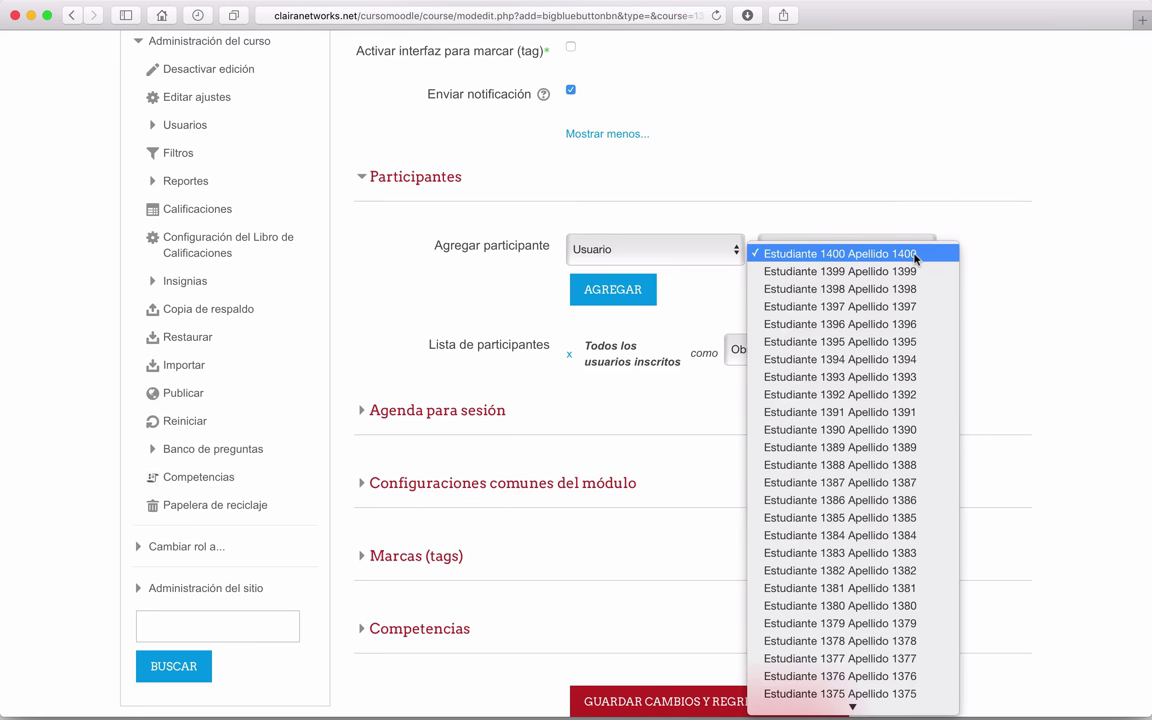
{"action": "left_click", "coordinate": [829, 414]}
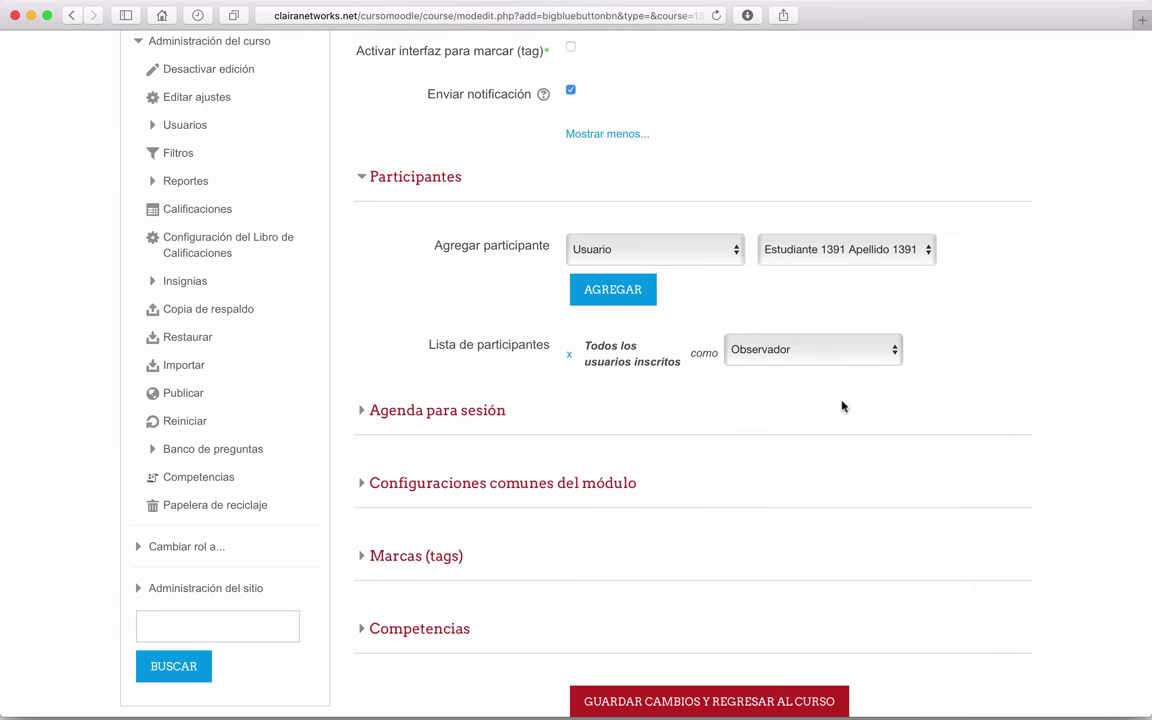
{"action": "left_click", "coordinate": [619, 303]}
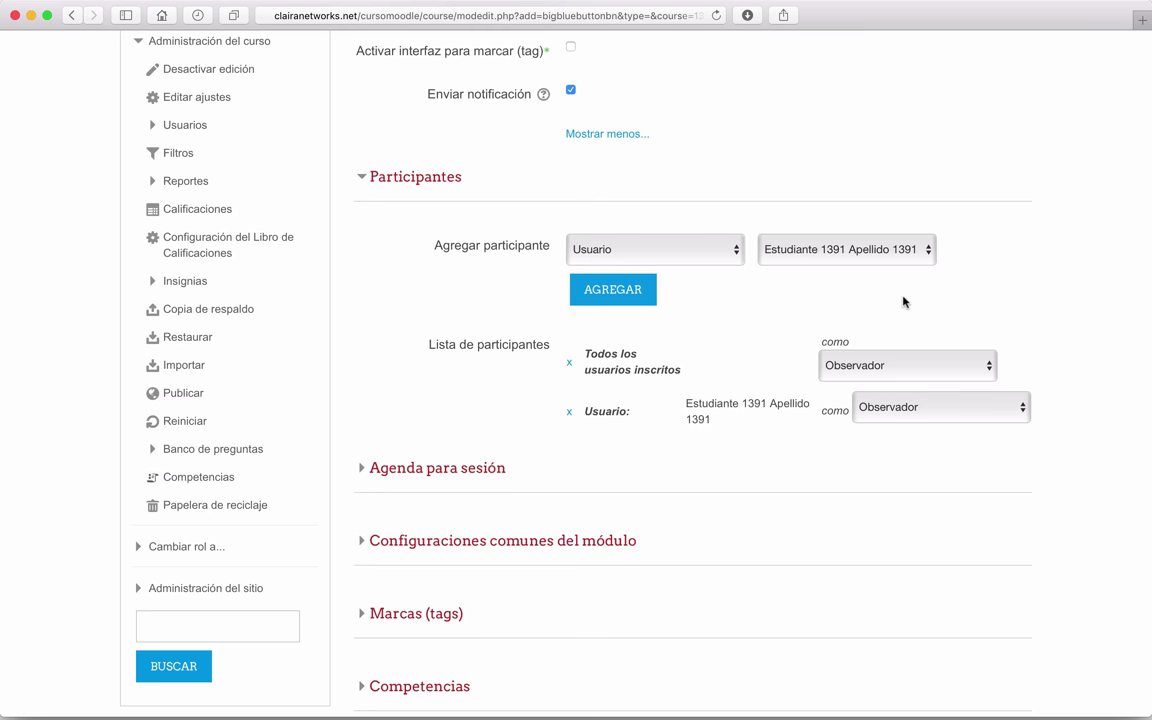
{"action": "left_click", "coordinate": [929, 249]}
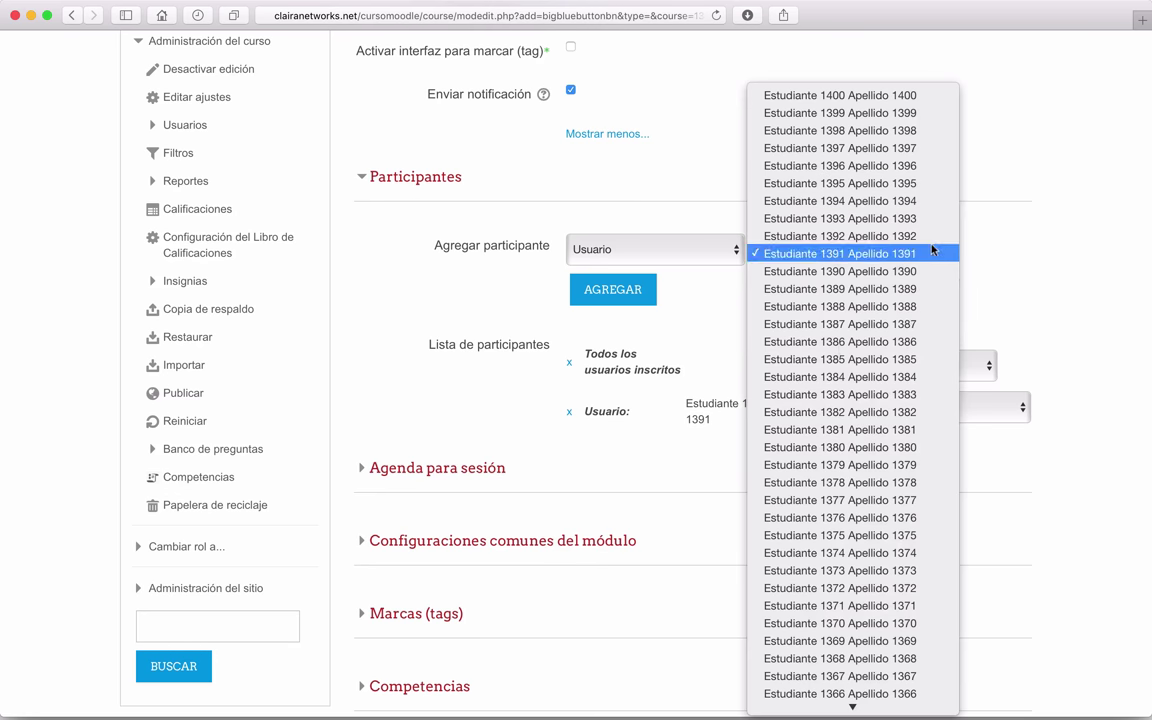
{"action": "left_click", "coordinate": [841, 394]}
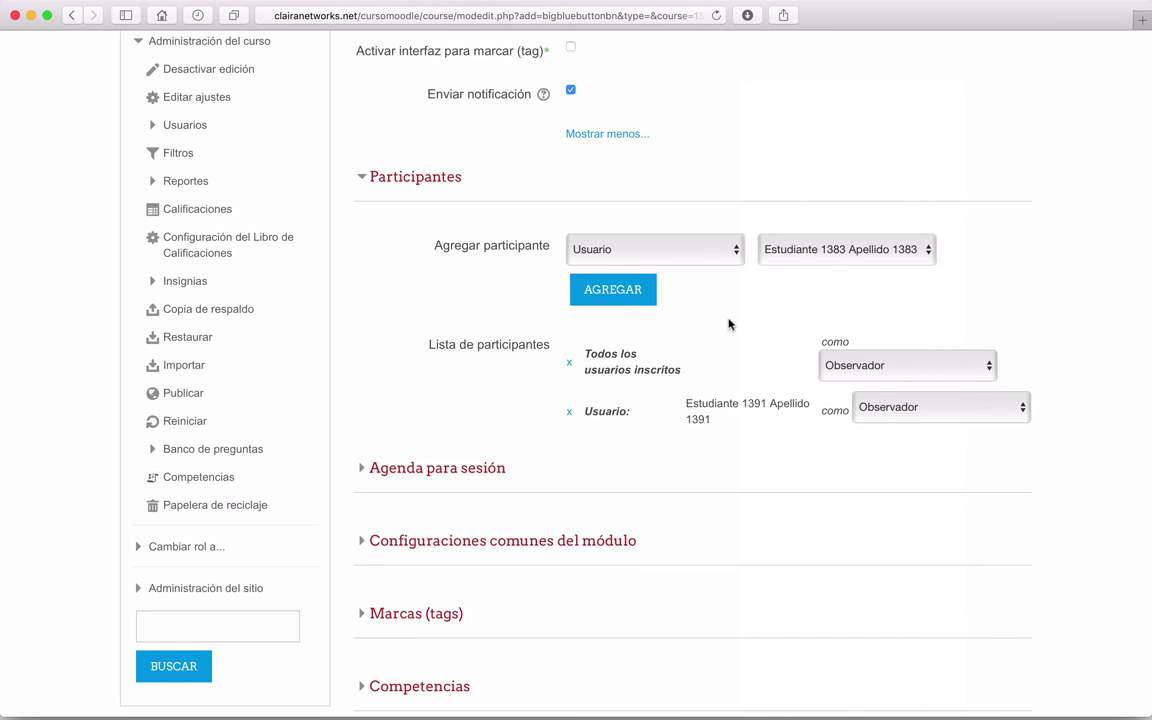
{"action": "left_click", "coordinate": [600, 290]}
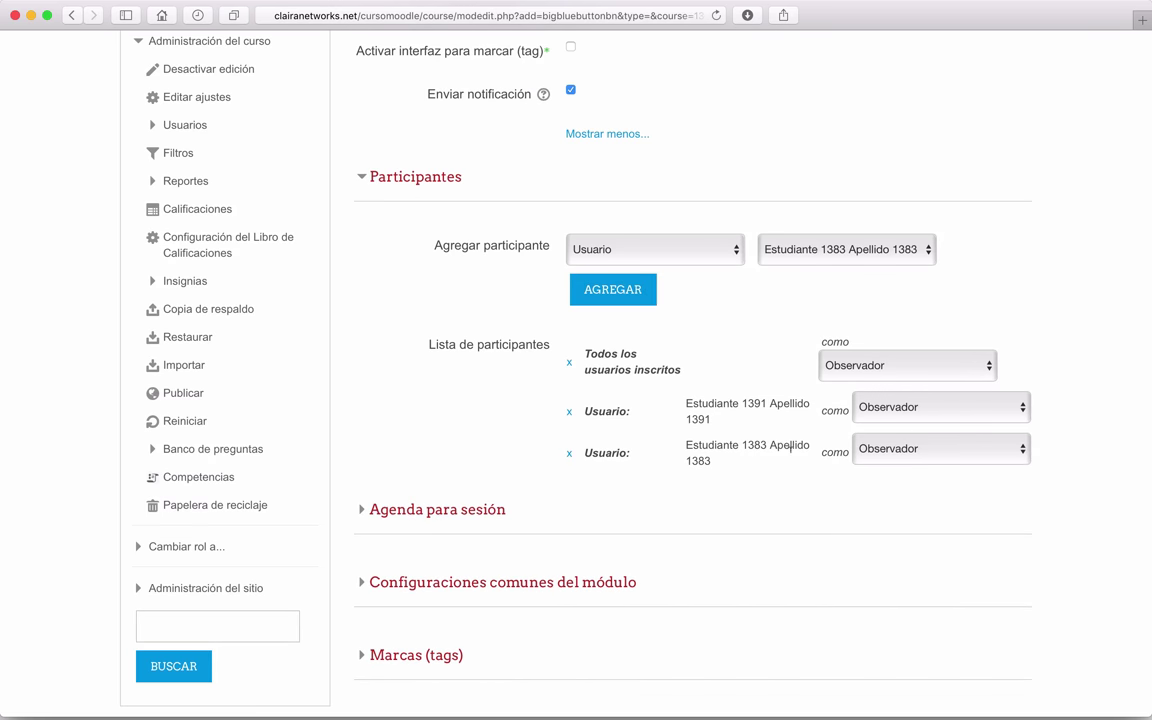
Switch Estudiante 1391's role in the participant list to Moderador and back to Observador.
{"action": "scroll", "coordinate": [645, 422], "scroll_direction": "down", "scroll_amount": 2}
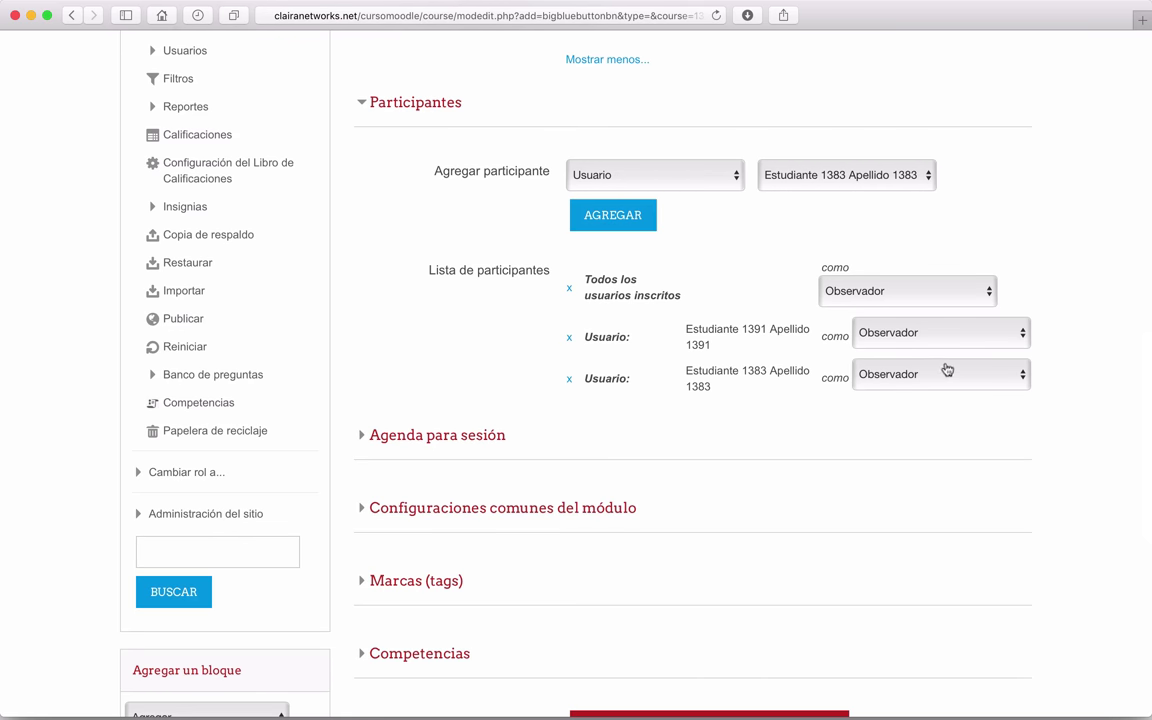
{"action": "left_click", "coordinate": [912, 332]}
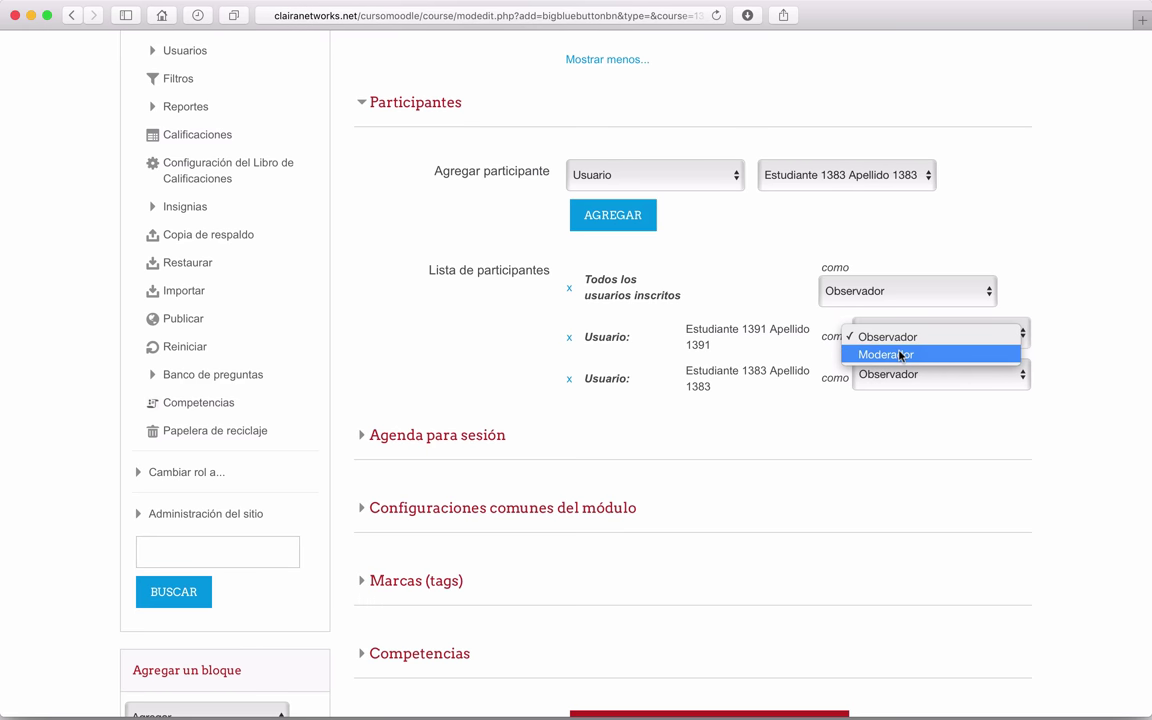
{"action": "left_click", "coordinate": [899, 355]}
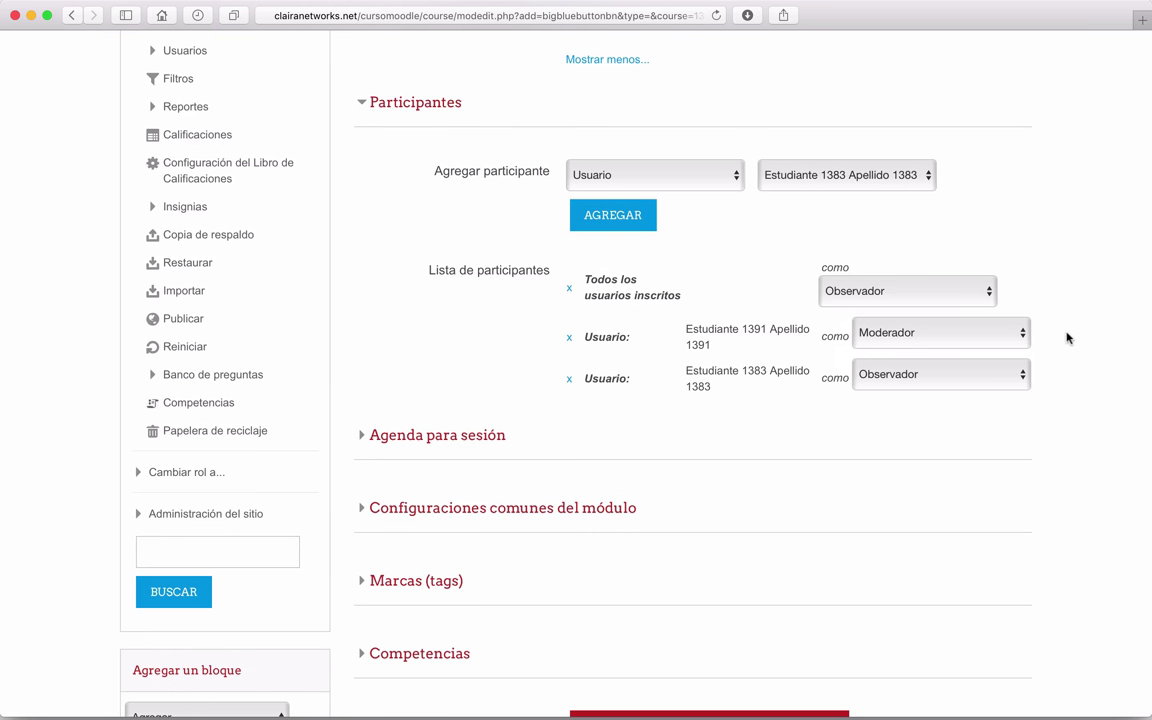
{"action": "left_click", "coordinate": [1022, 334]}
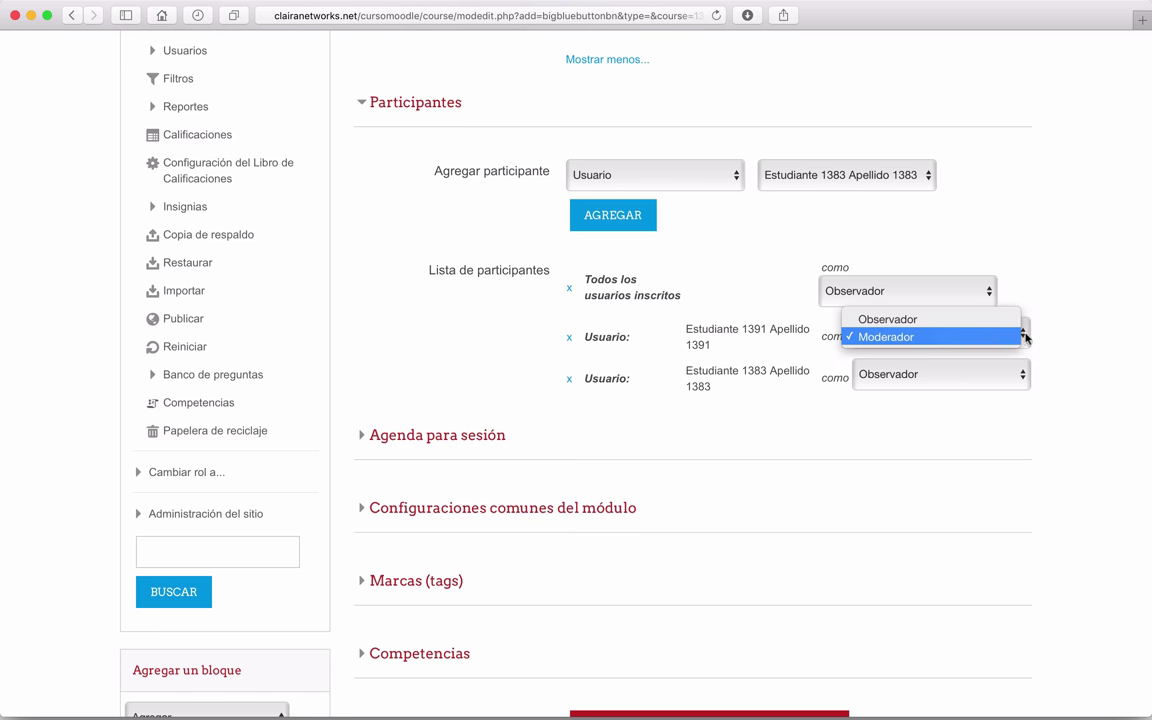
{"action": "left_click", "coordinate": [946, 336]}
{"action": "left_click", "coordinate": [993, 332]}
{"action": "left_click", "coordinate": [923, 320]}
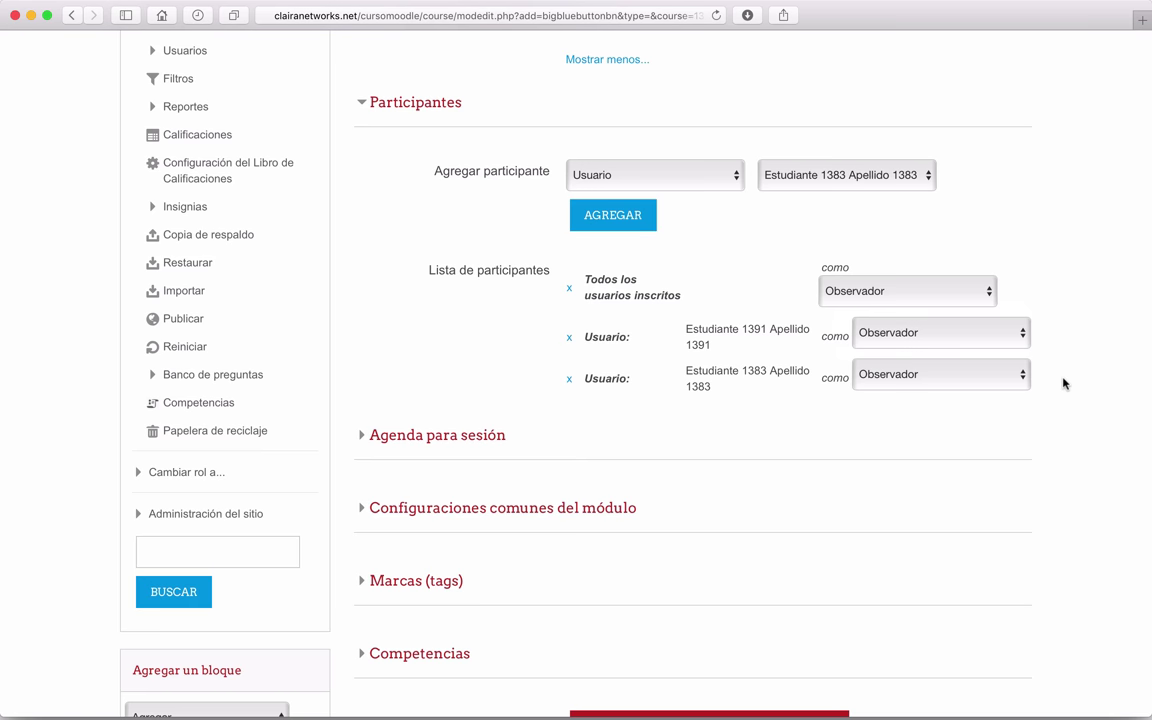
Expand the session schedule, enable both the access opening and closing dates, and set the closing day to 25.
{"action": "scroll", "coordinate": [638, 350], "scroll_direction": "down", "scroll_amount": 3}
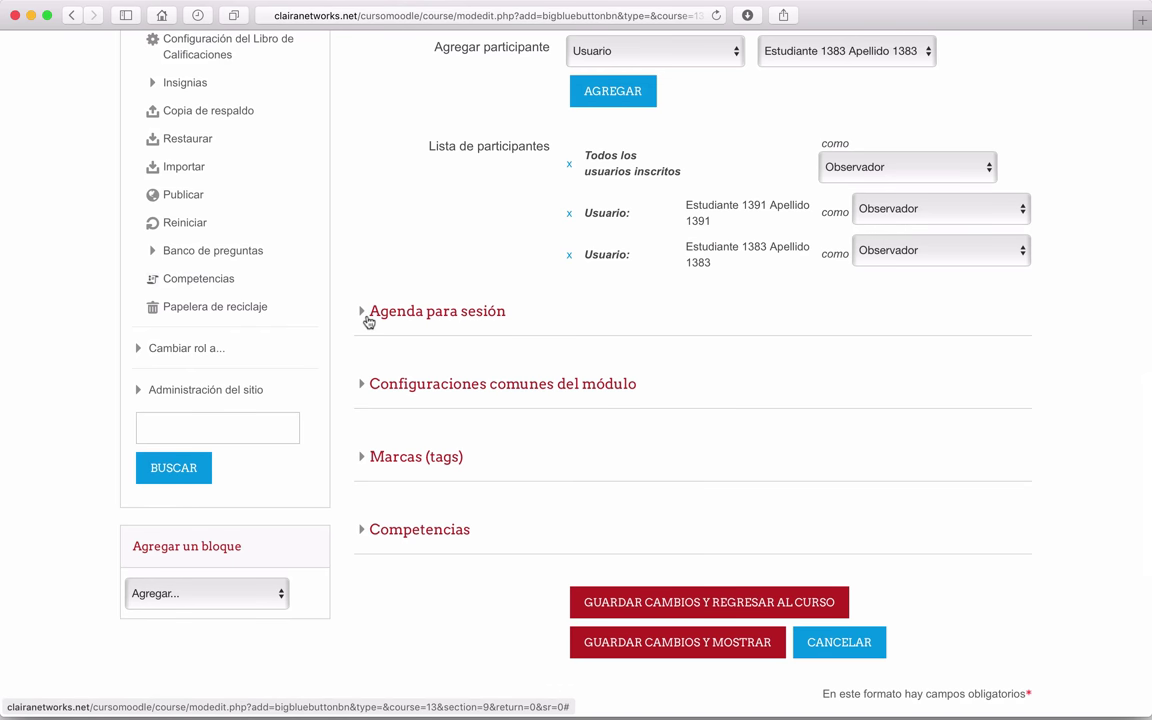
{"action": "left_click", "coordinate": [368, 322]}
{"action": "scroll", "coordinate": [368, 322], "scroll_direction": "down", "scroll_amount": 4}
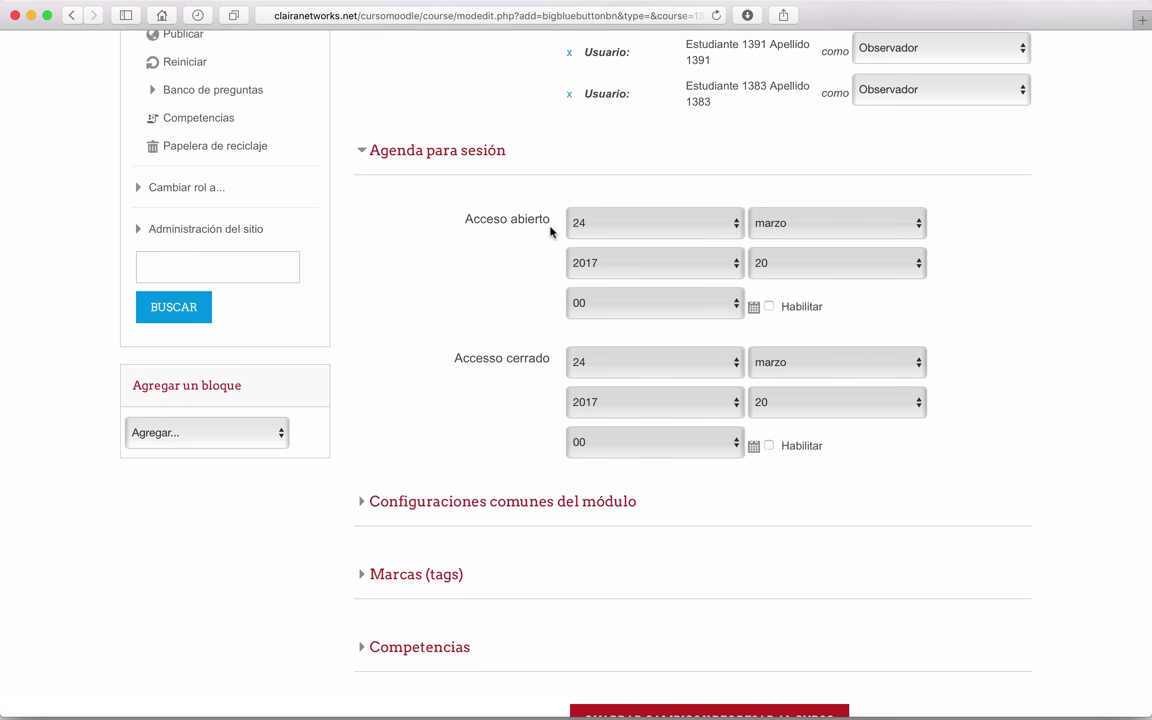
{"action": "left_click", "coordinate": [768, 306]}
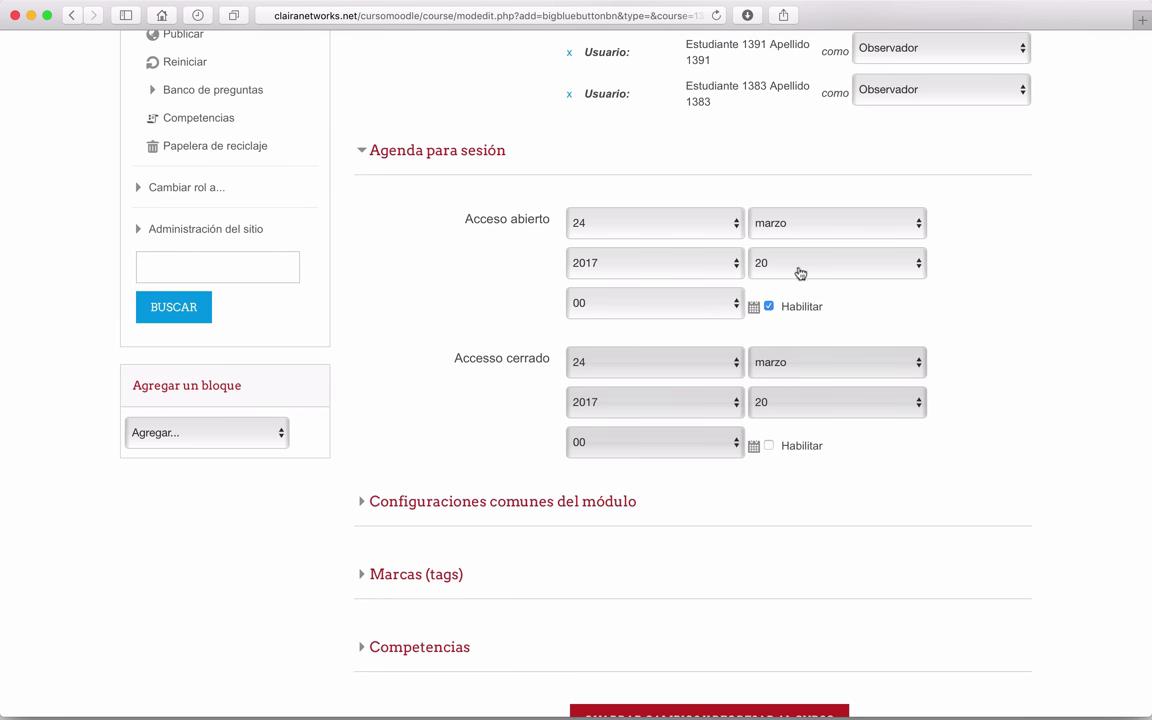
{"action": "left_click", "coordinate": [768, 446]}
{"action": "left_click", "coordinate": [730, 366]}
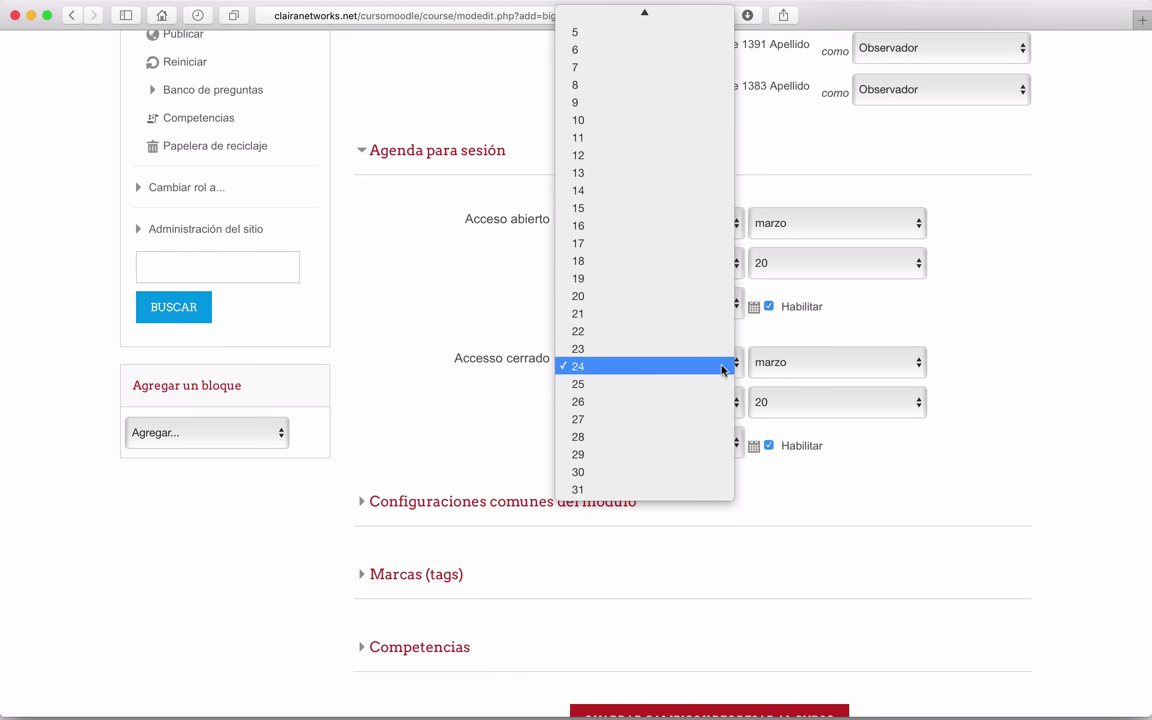
{"action": "left_click", "coordinate": [618, 382]}
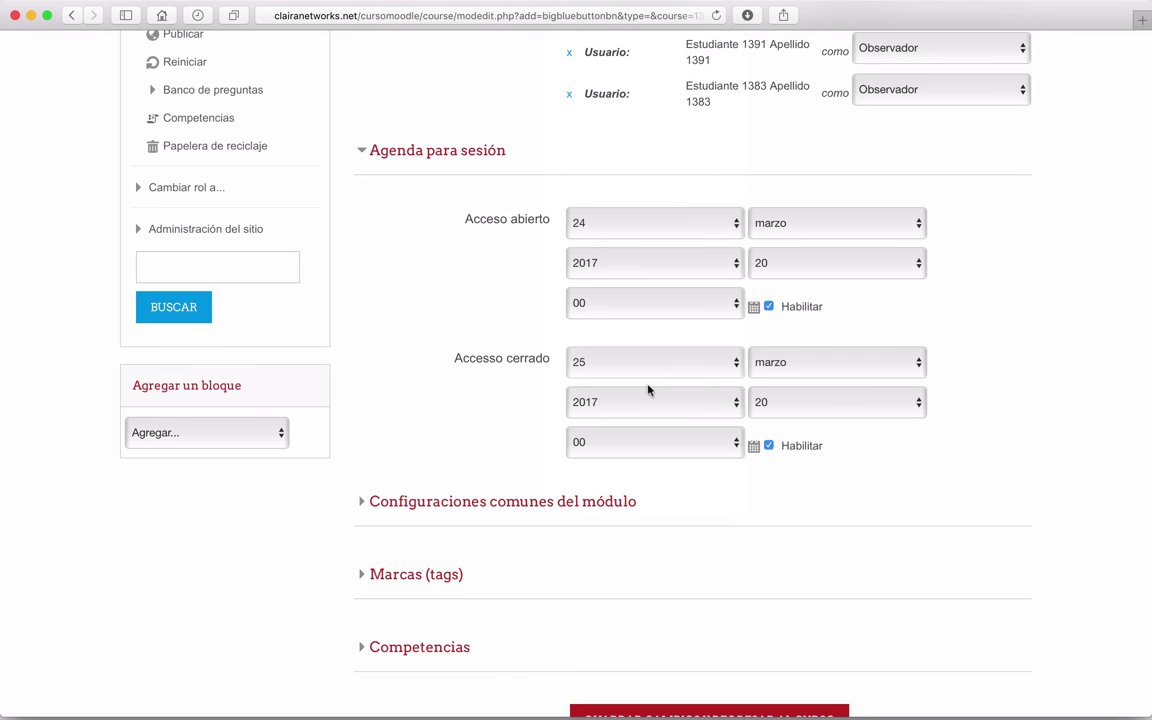
Save the videoconference activity's settings and display the activity.
{"action": "scroll", "coordinate": [866, 450], "scroll_direction": "down", "scroll_amount": 1}
{"action": "scroll", "coordinate": [866, 450], "scroll_direction": "down", "scroll_amount": 5}
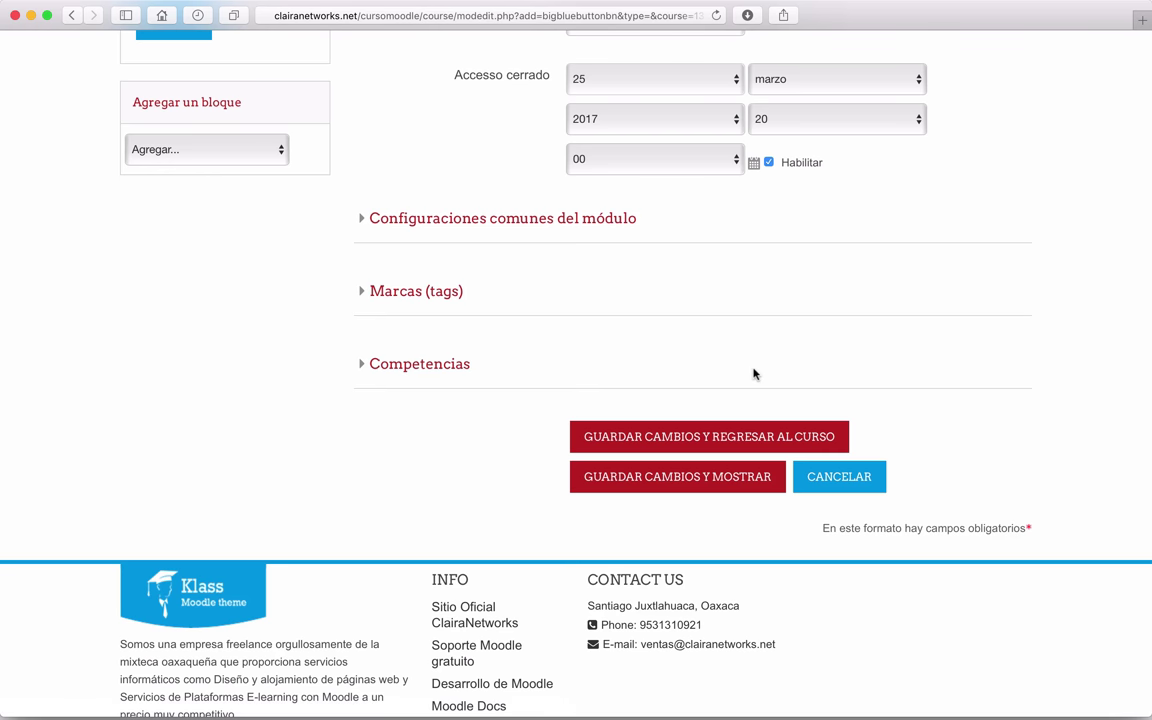
{"action": "left_click", "coordinate": [715, 483]}
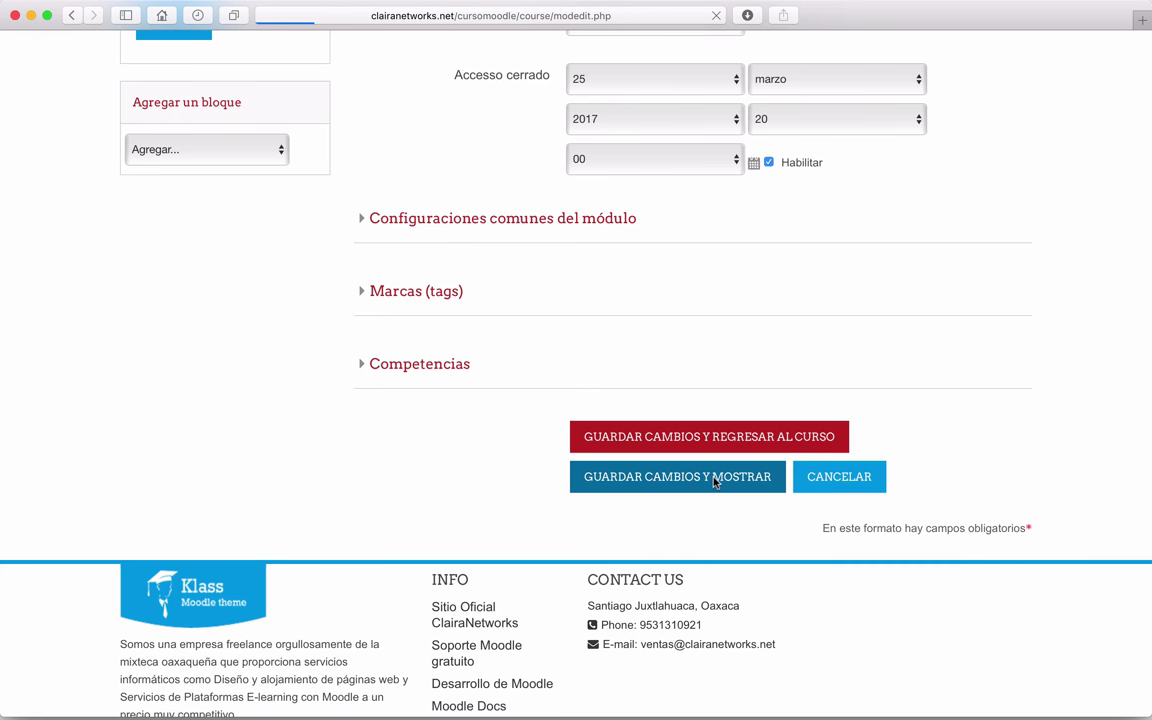
Switch to Firefox, load clairanetworks.net/cursomoodle/ and open the site's login page.
{"action": "mouse_move", "coordinate": [298, 700]}
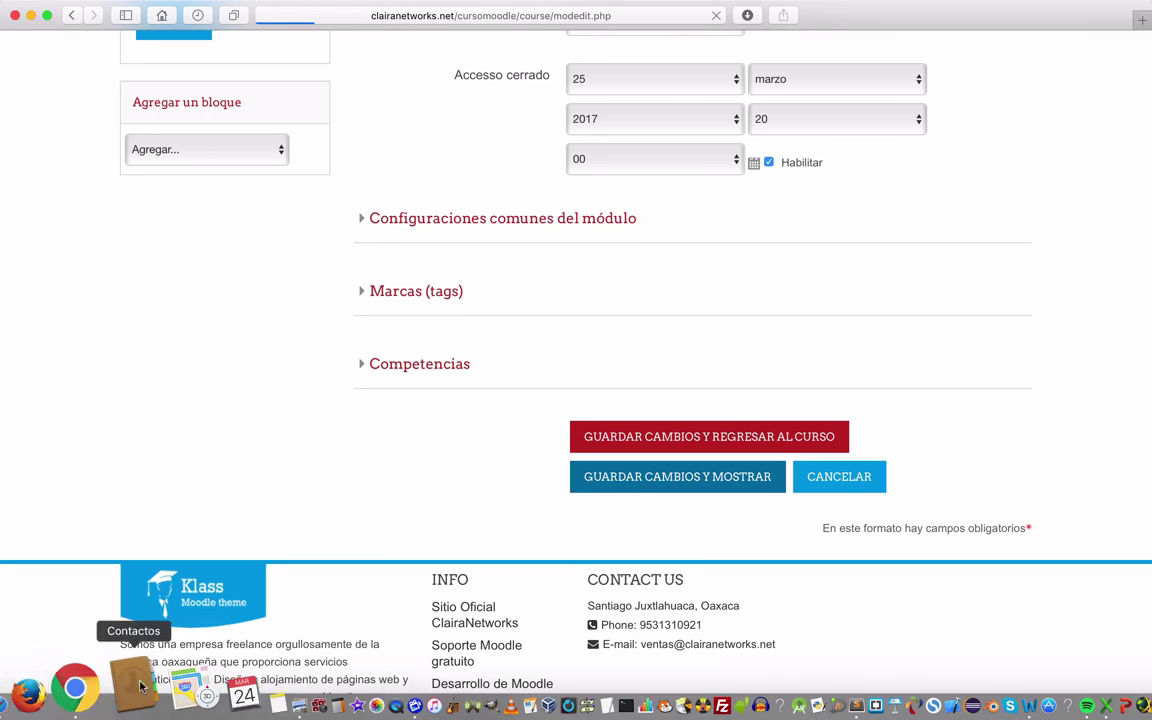
{"action": "left_click", "coordinate": [92, 680]}
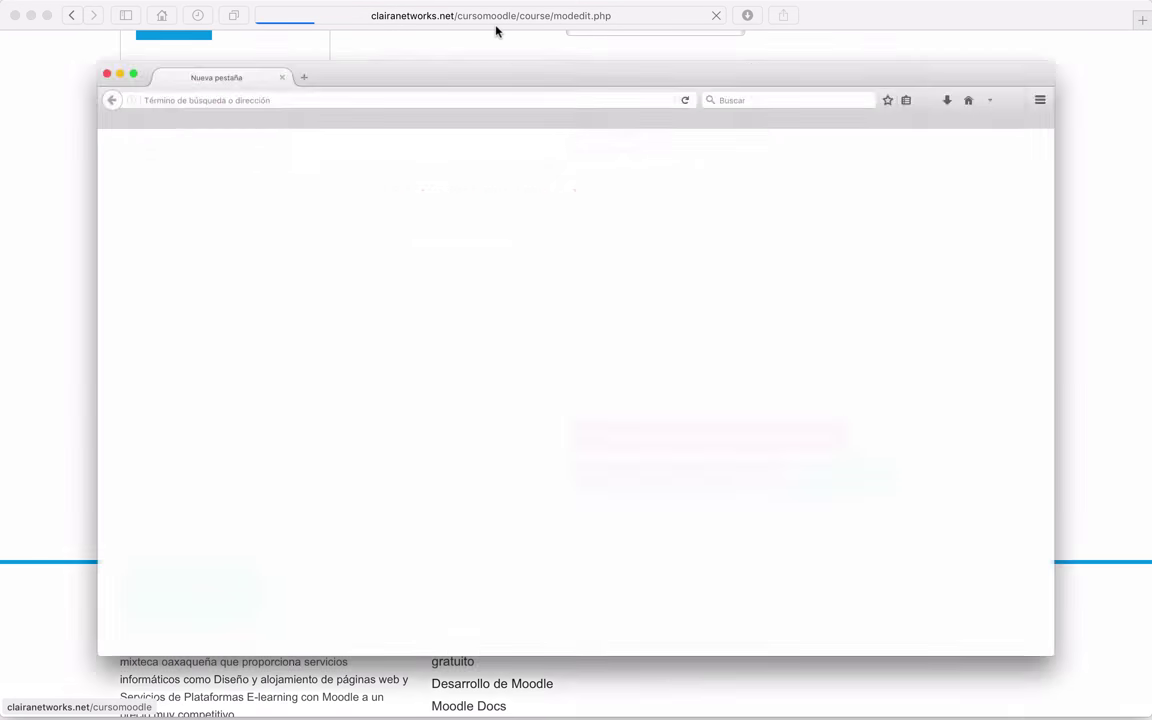
{"action": "type", "text": "clairanetworks.net/cursomoodle/"}
{"action": "key", "text": "Return"}
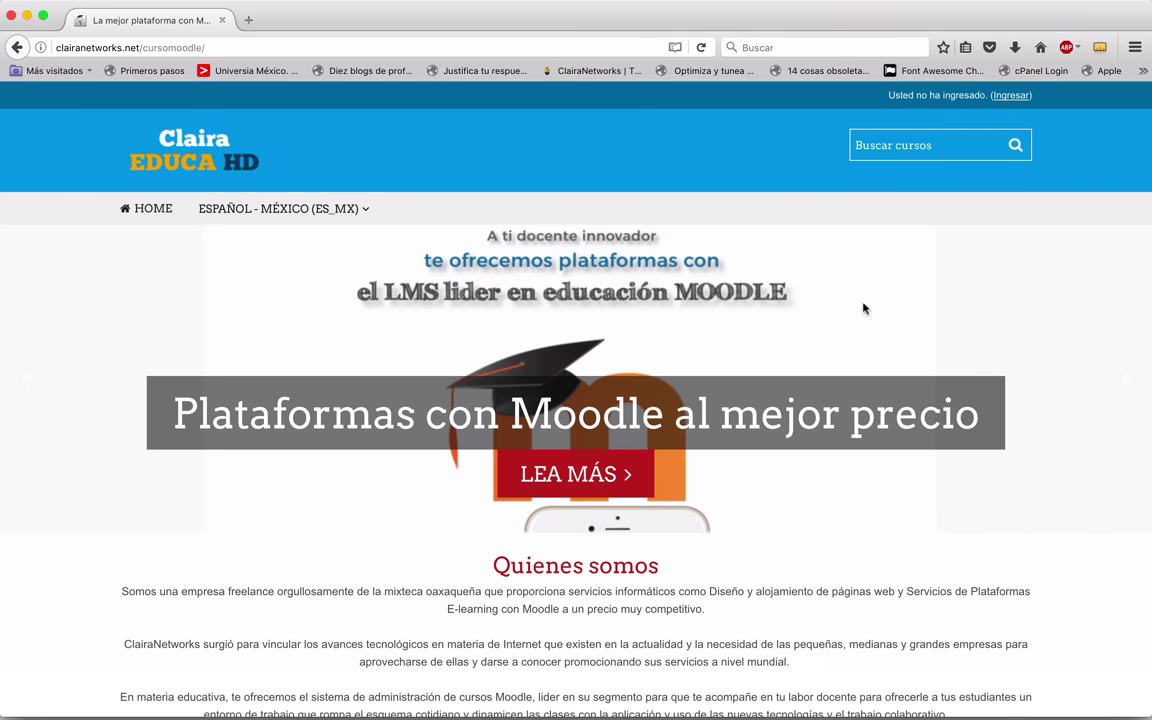
{"action": "left_click", "coordinate": [1011, 95]}
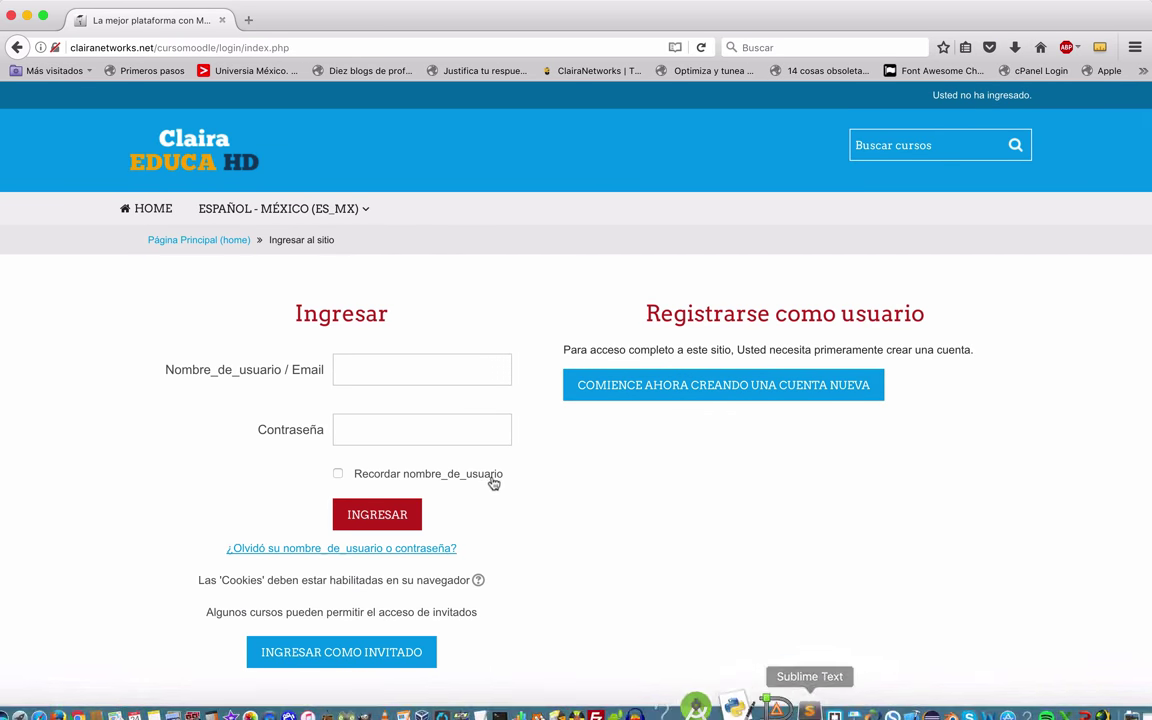
Log in to the site with Estudiante 1391's username and account password.
{"action": "left_click", "coordinate": [368, 375]}
{"action": "type", "text": "usua"}
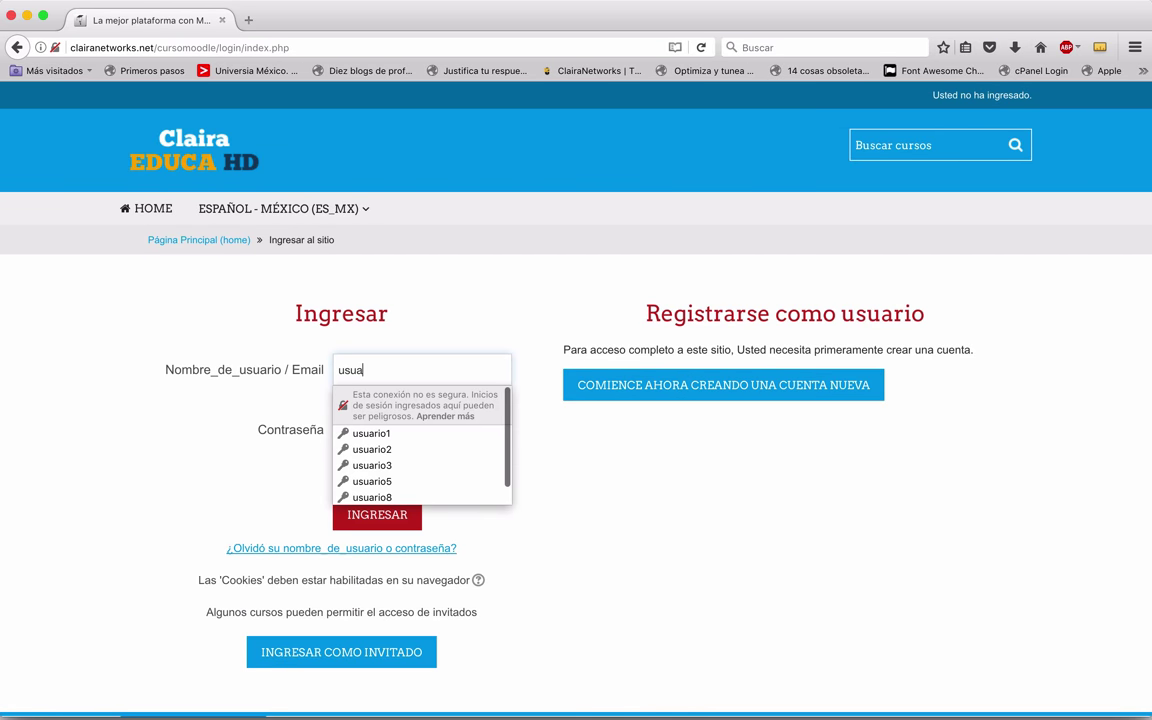
{"action": "type", "text": "rio1391"}
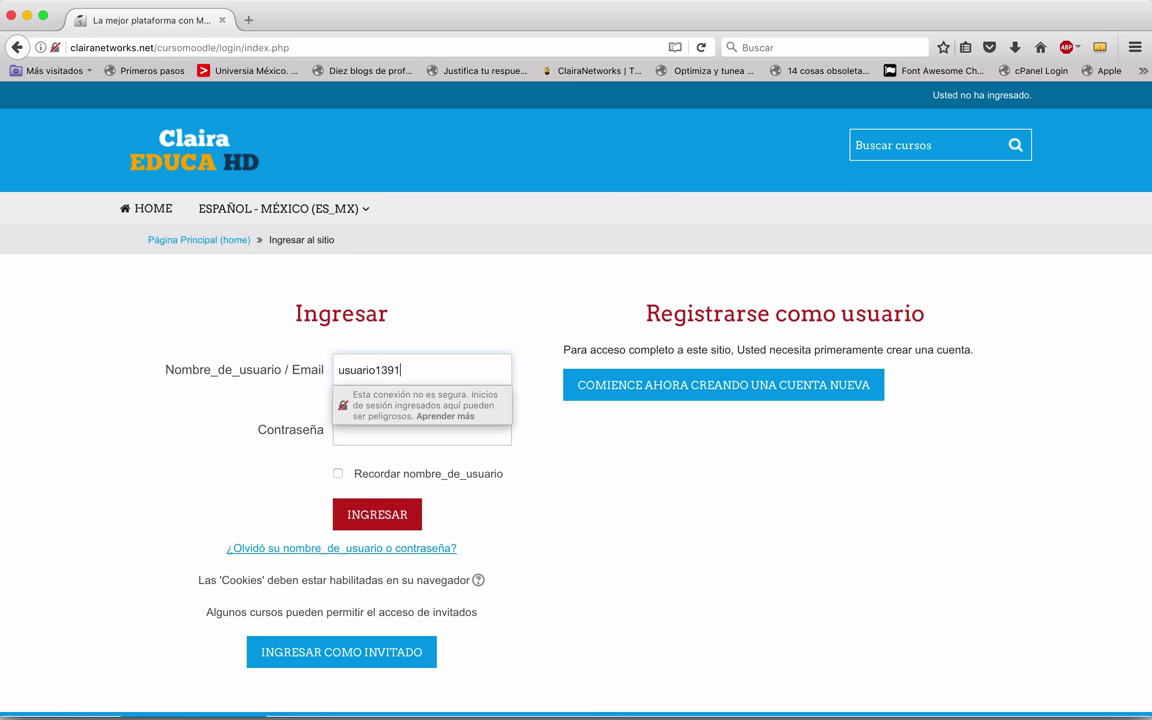
{"action": "left_click", "coordinate": [421, 429]}
{"action": "type", "text": "•"}
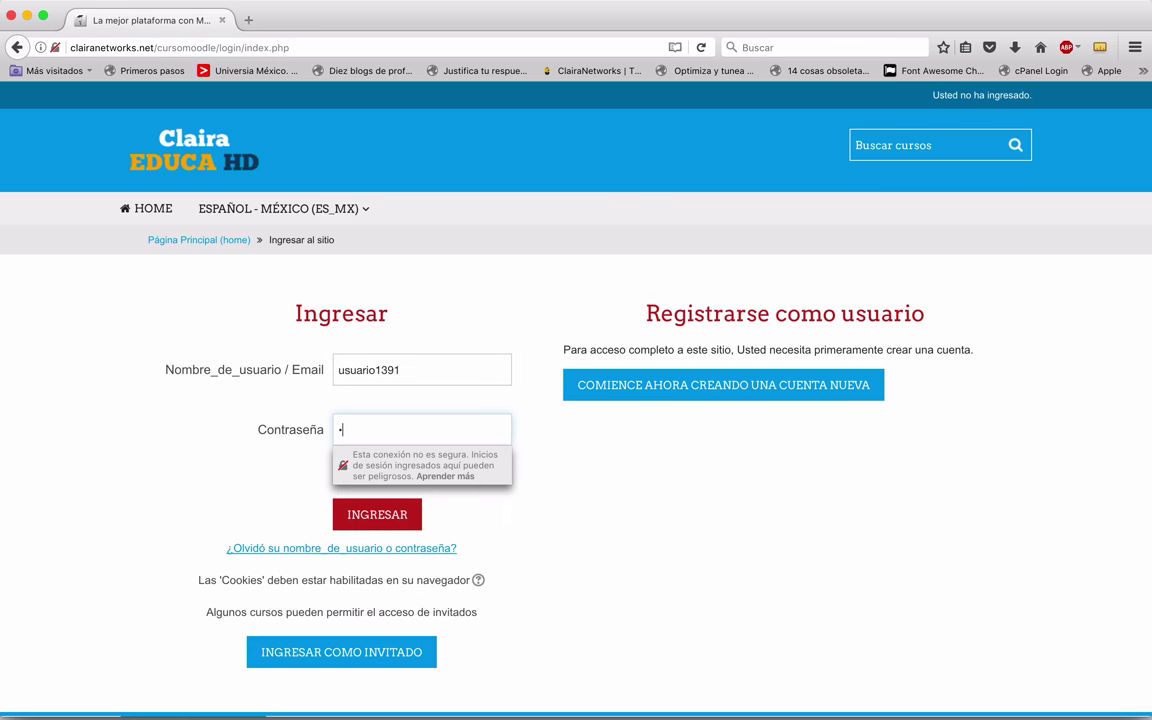
{"action": "type", "text": "•••••••••••"}
{"action": "left_click", "coordinate": [379, 518]}
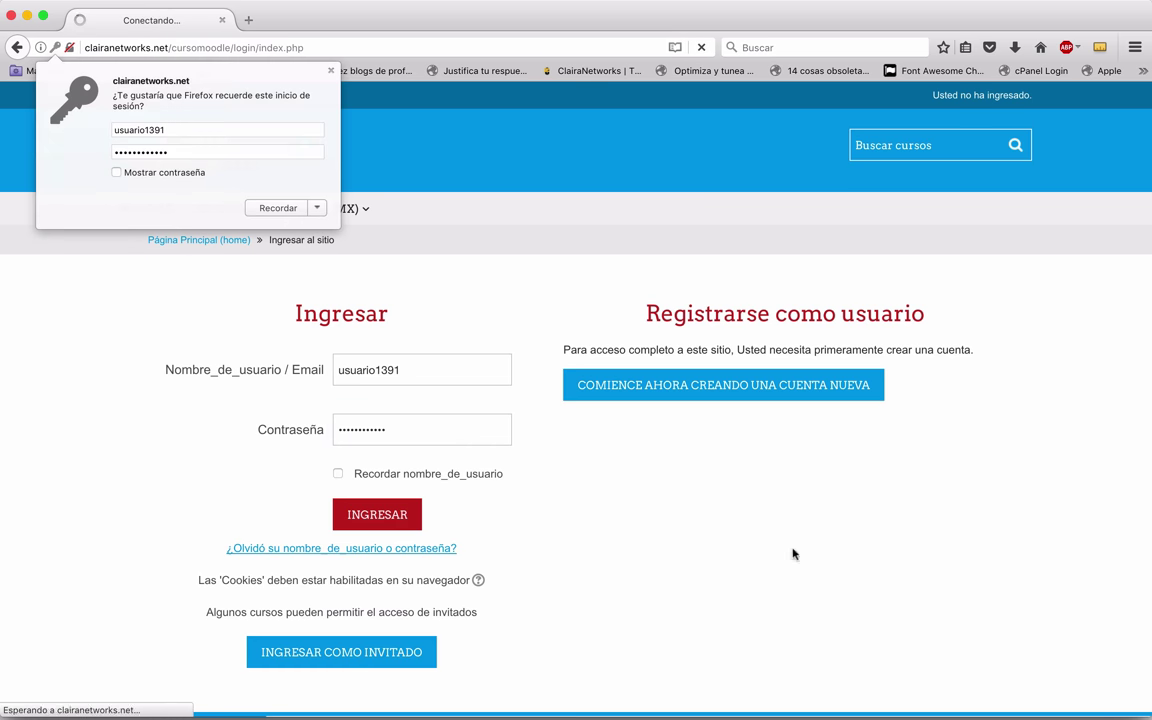
Let Firefox remember the student login and expand the upcoming BigBlueButtonBN sessions of Curso 10 de Clairanetworks.
{"action": "left_click", "coordinate": [268, 208]}
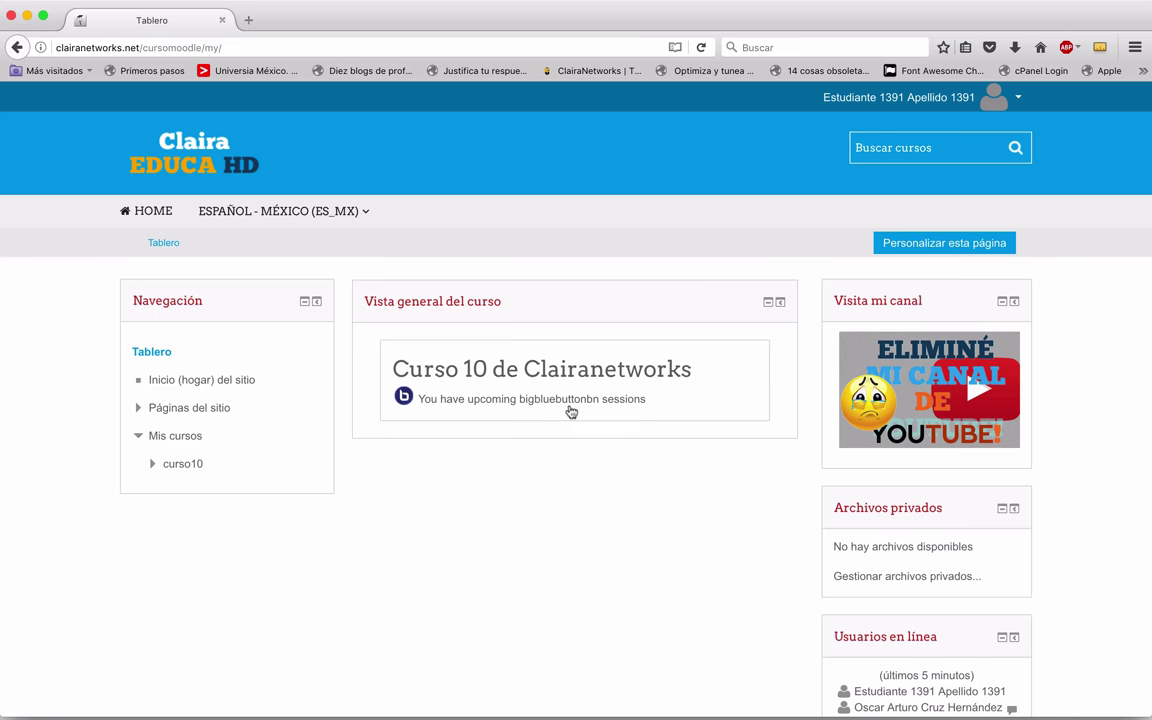
{"action": "left_click", "coordinate": [506, 405]}
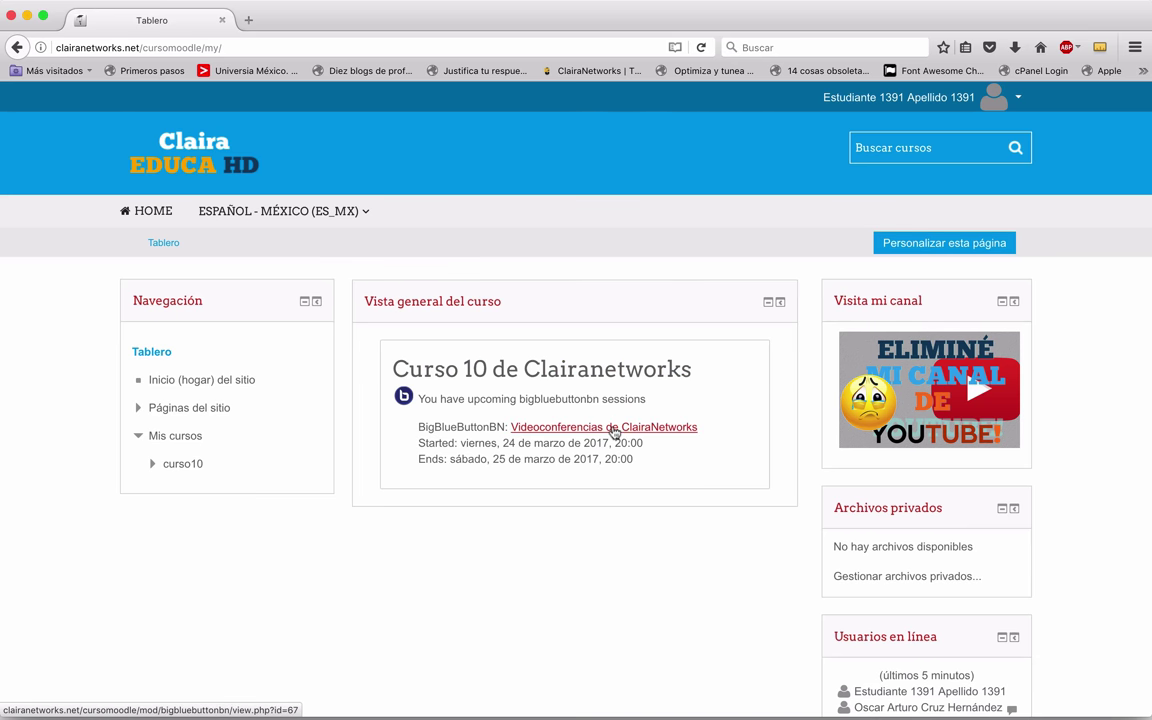
Open Curso 10 de Clairanetworks and its Videoconferencias de ClairaNetworks activity in topic 9.
{"action": "left_click", "coordinate": [570, 372]}
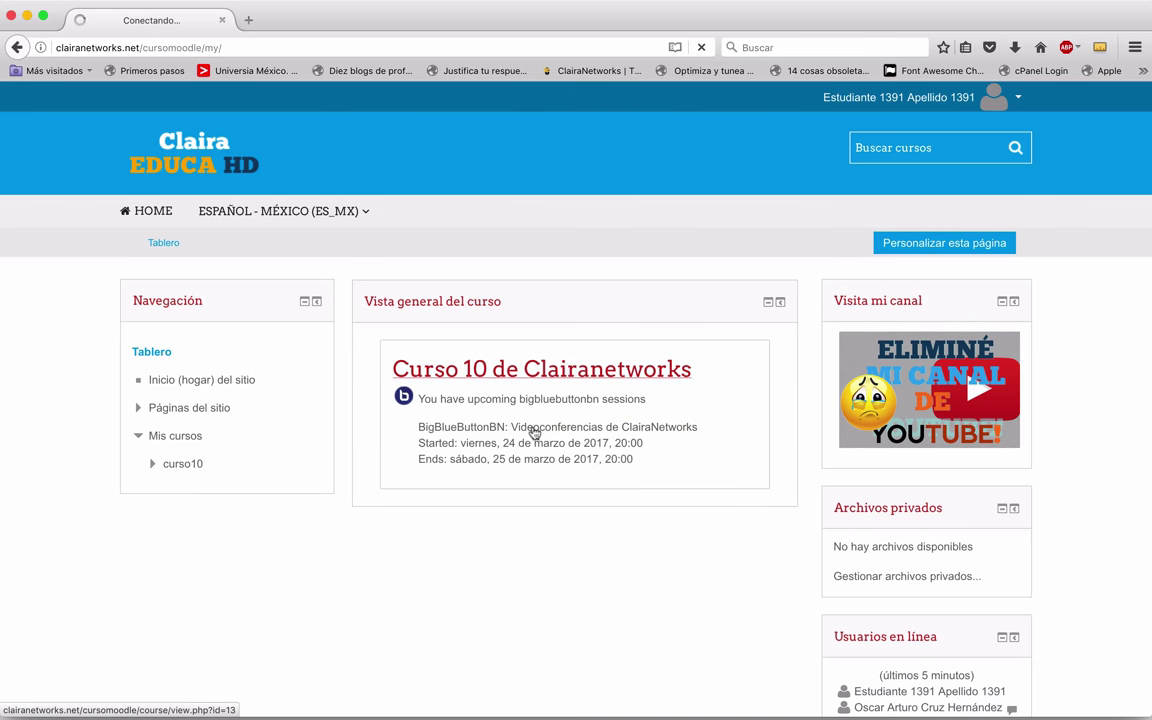
{"action": "scroll", "coordinate": [506, 514], "scroll_direction": "down", "scroll_amount": 10}
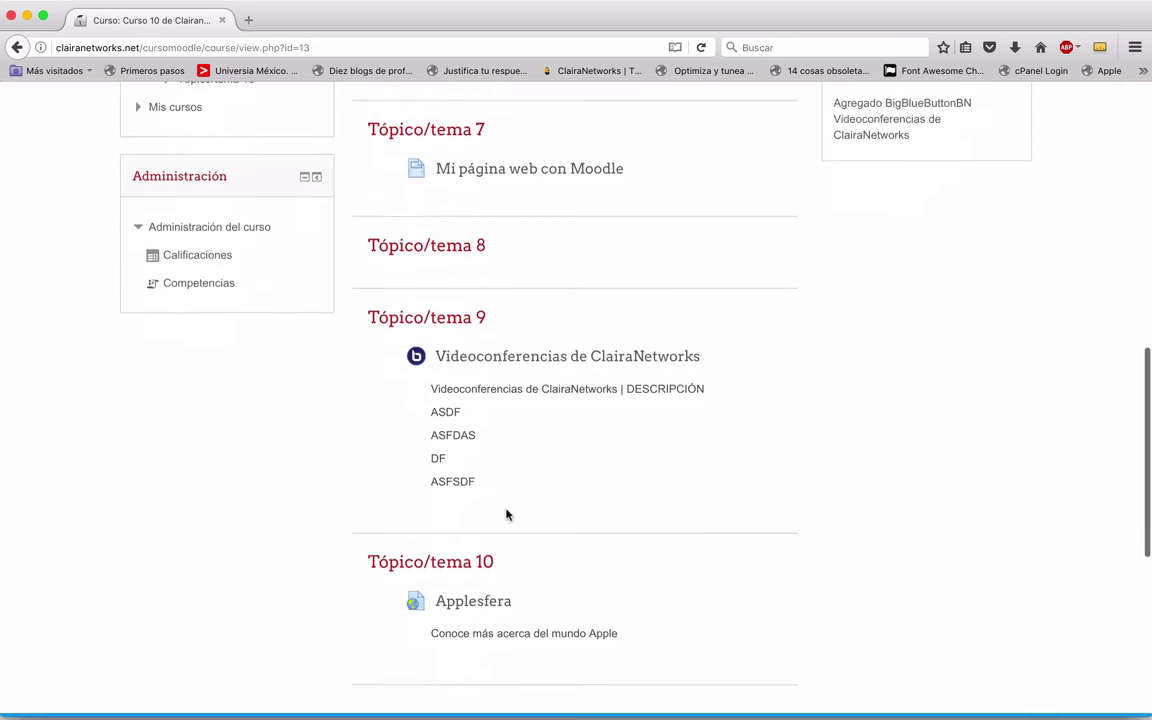
{"action": "scroll", "coordinate": [506, 514], "scroll_direction": "down", "scroll_amount": 3}
{"action": "scroll", "coordinate": [506, 514], "scroll_direction": "up", "scroll_amount": 2}
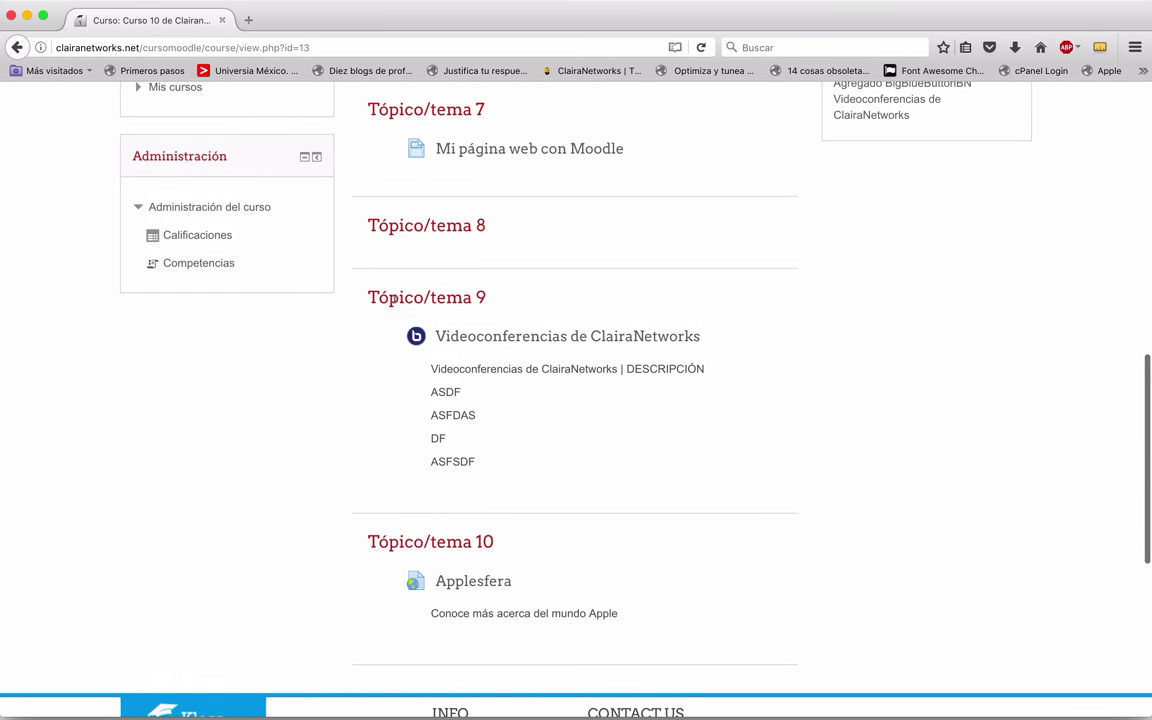
{"action": "left_click", "coordinate": [529, 344]}
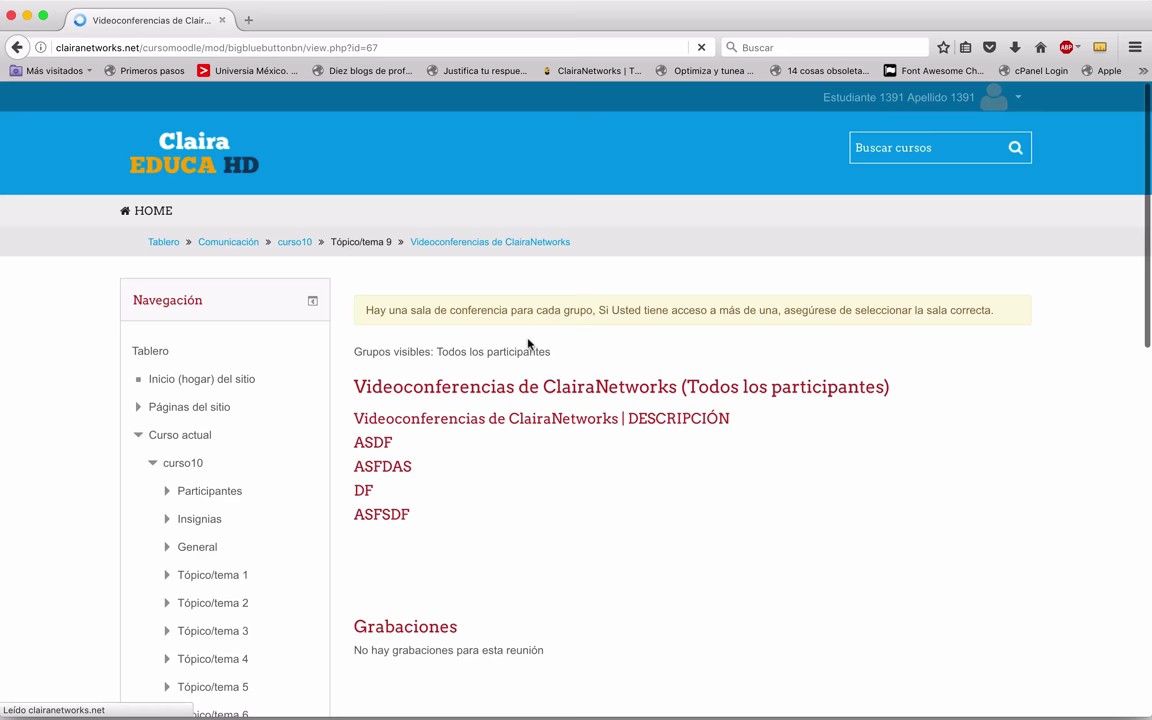
Examine the conference status message above the session entry option on the student's activity page.
{"action": "scroll", "coordinate": [760, 467], "scroll_direction": "down", "scroll_amount": 3}
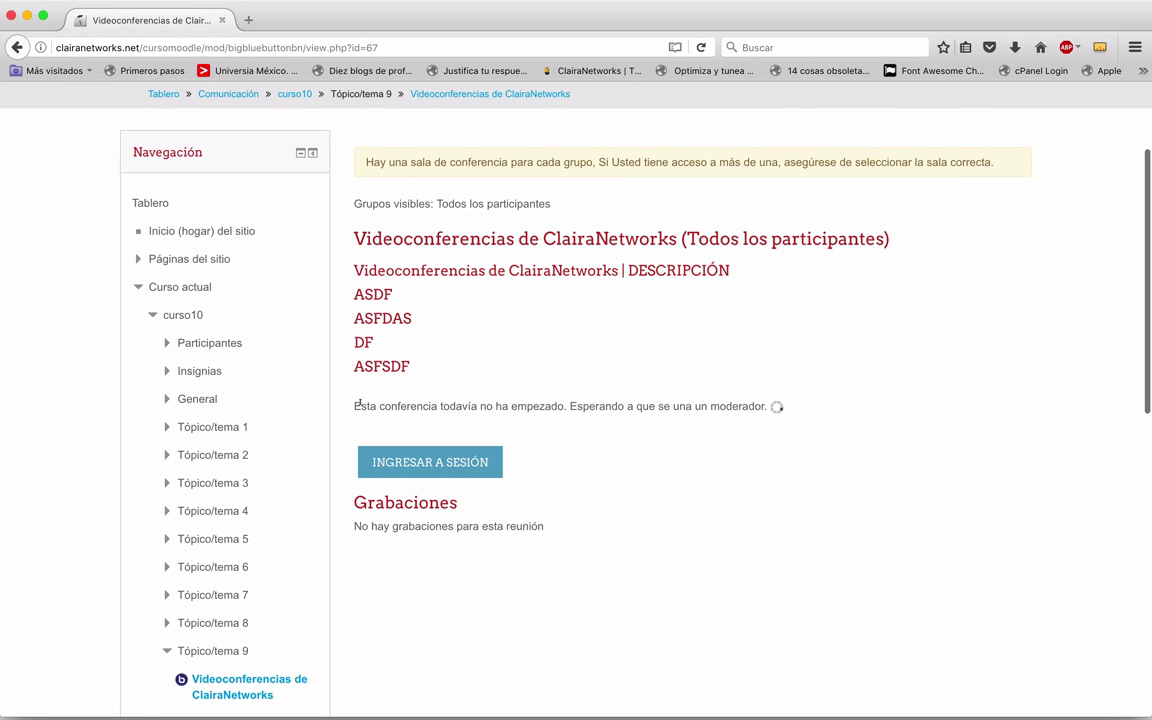
{"action": "left_click_drag", "start_coordinate": [357, 404], "coordinate": [783, 408]}
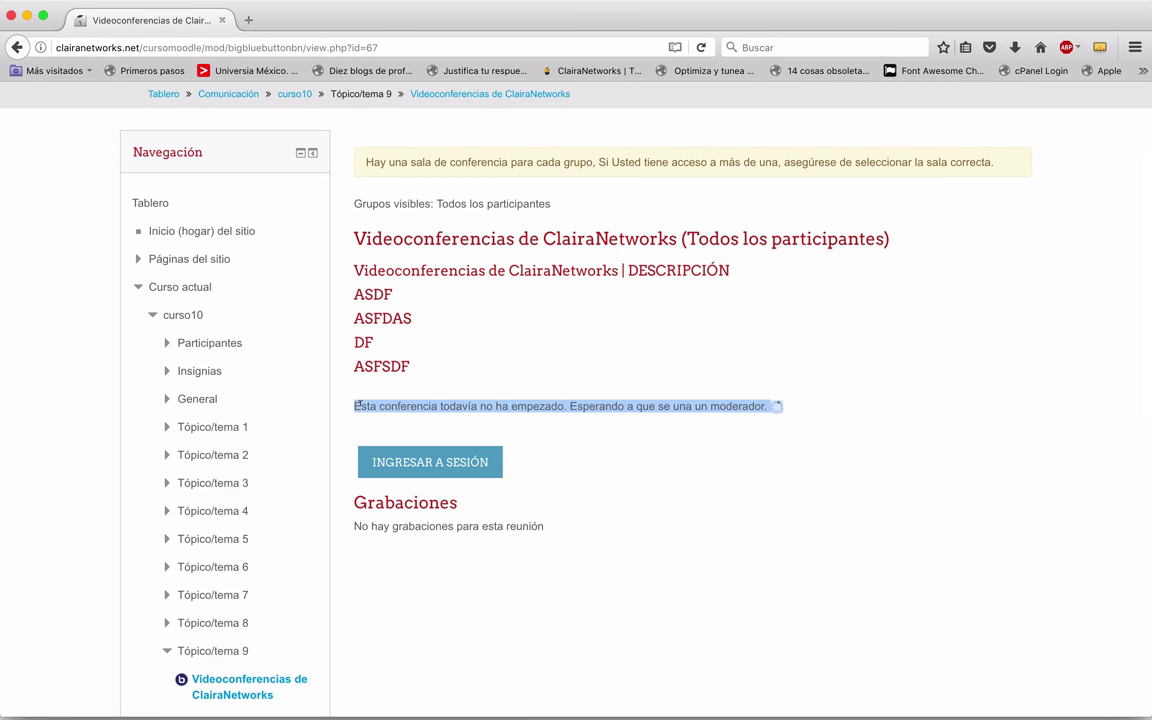
{"action": "left_click", "coordinate": [683, 452]}
{"action": "scroll", "coordinate": [681, 450], "scroll_direction": "up", "scroll_amount": 2}
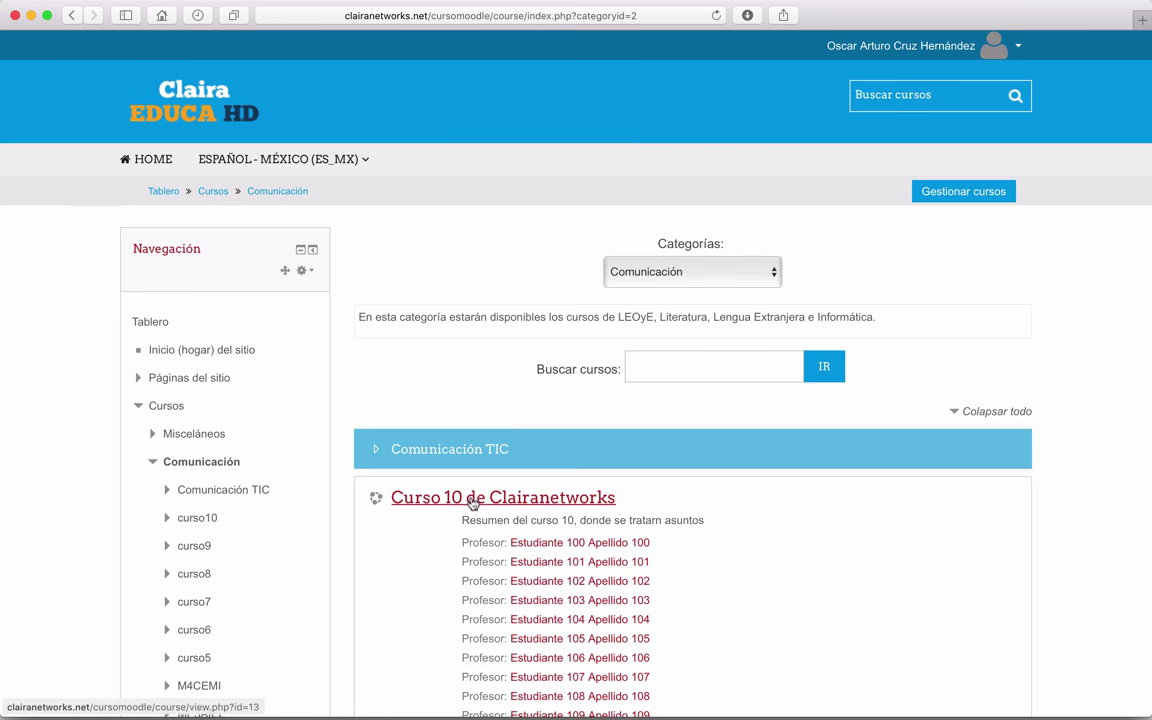
Switch to Safari, open the Videoconferencias de ClairaNetworks activity in topic 9 of Curso 10 and enter the session as moderator.
{"action": "left_click", "coordinate": [471, 503]}
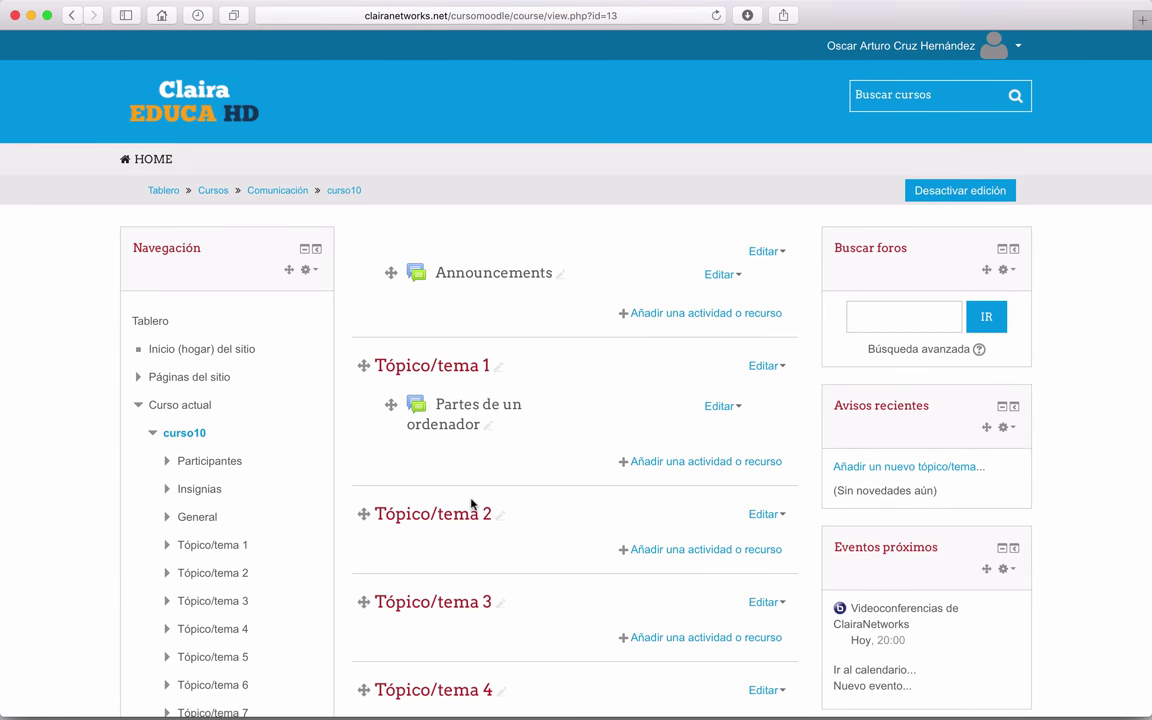
{"action": "scroll", "coordinate": [471, 503], "scroll_direction": "down", "scroll_amount": 10}
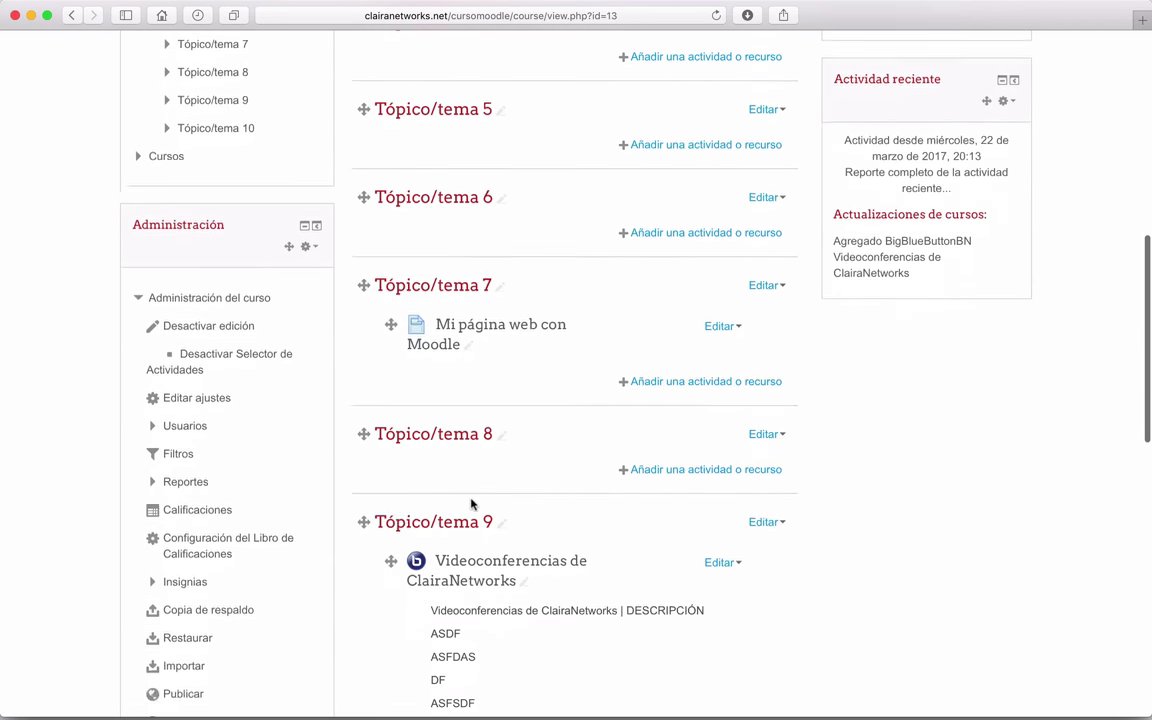
{"action": "scroll", "coordinate": [471, 503], "scroll_direction": "down", "scroll_amount": 3}
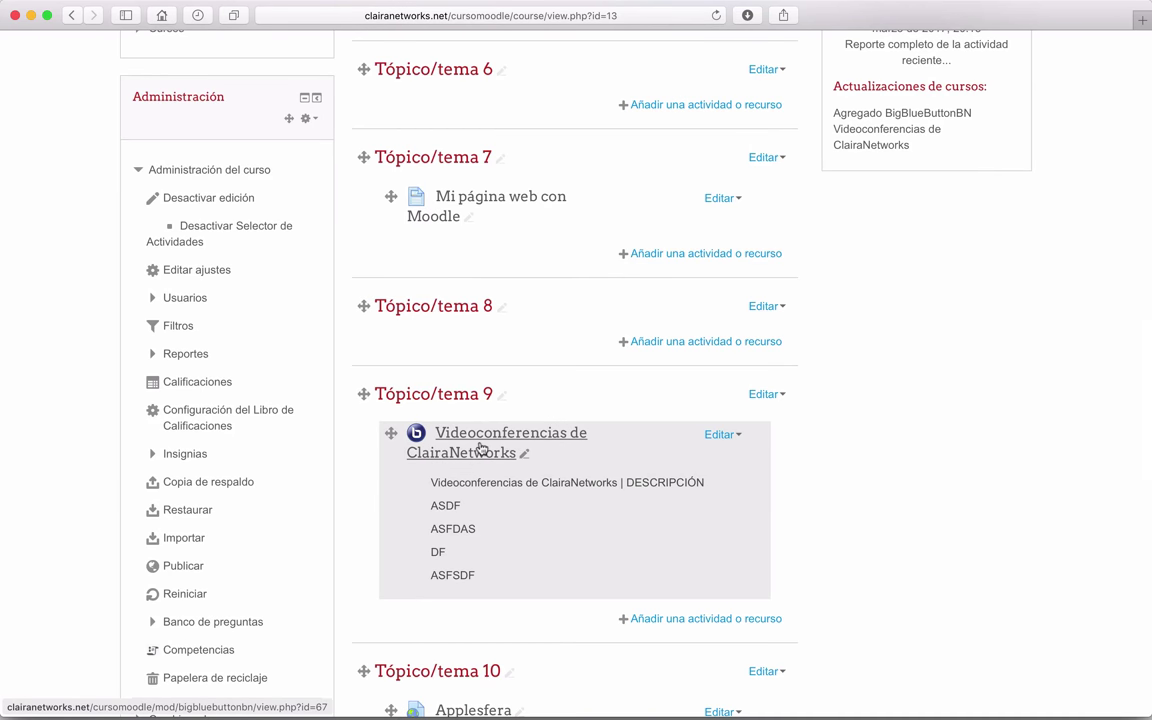
{"action": "left_click", "coordinate": [481, 449]}
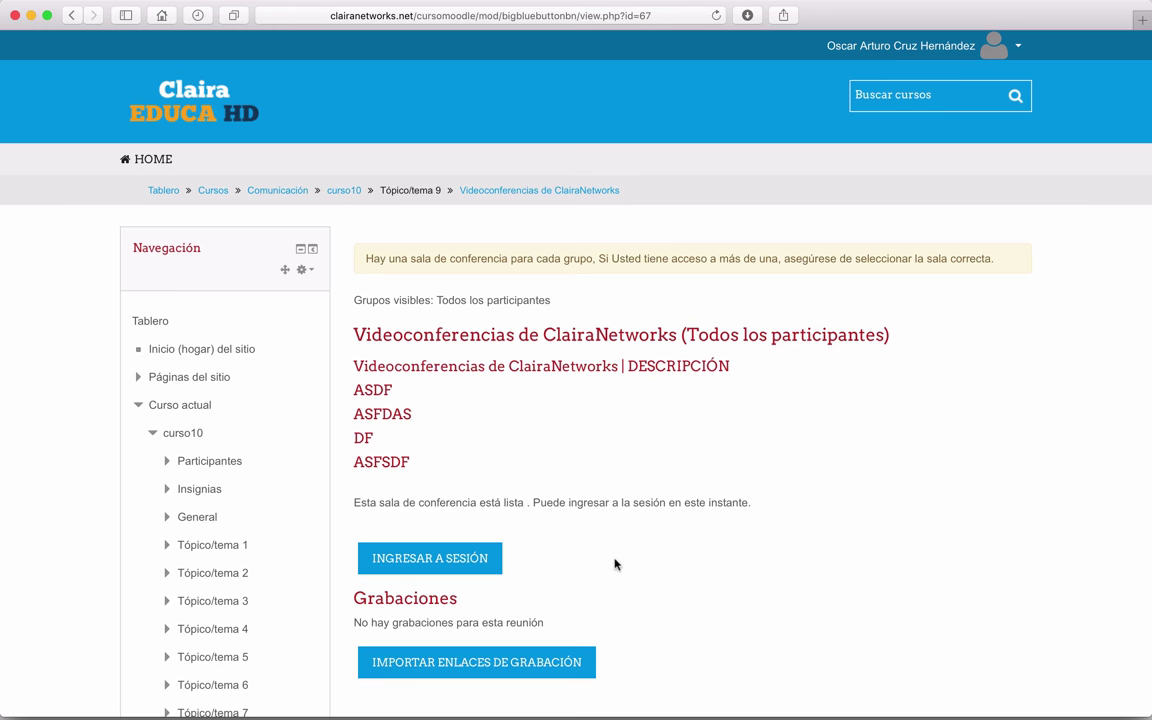
{"action": "left_click", "coordinate": [467, 565]}
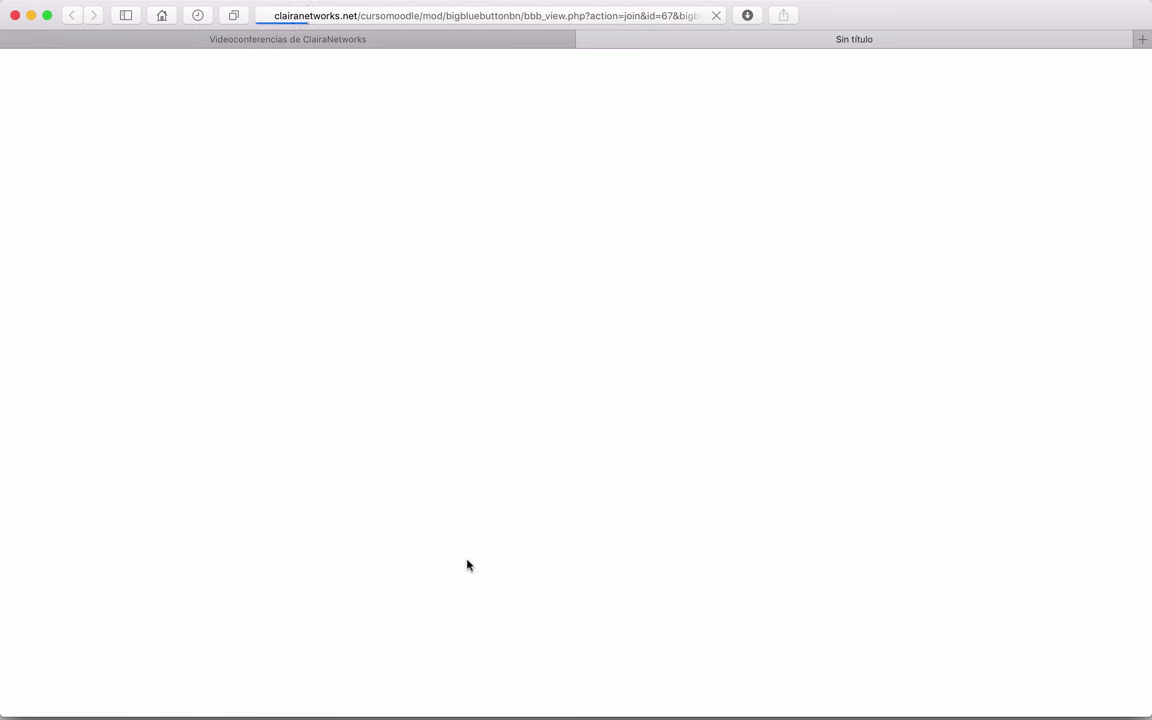
Switch to Firefox, reload the student's videoconference activity page and enter the session.
{"action": "key", "text": "ctrl+Up"}
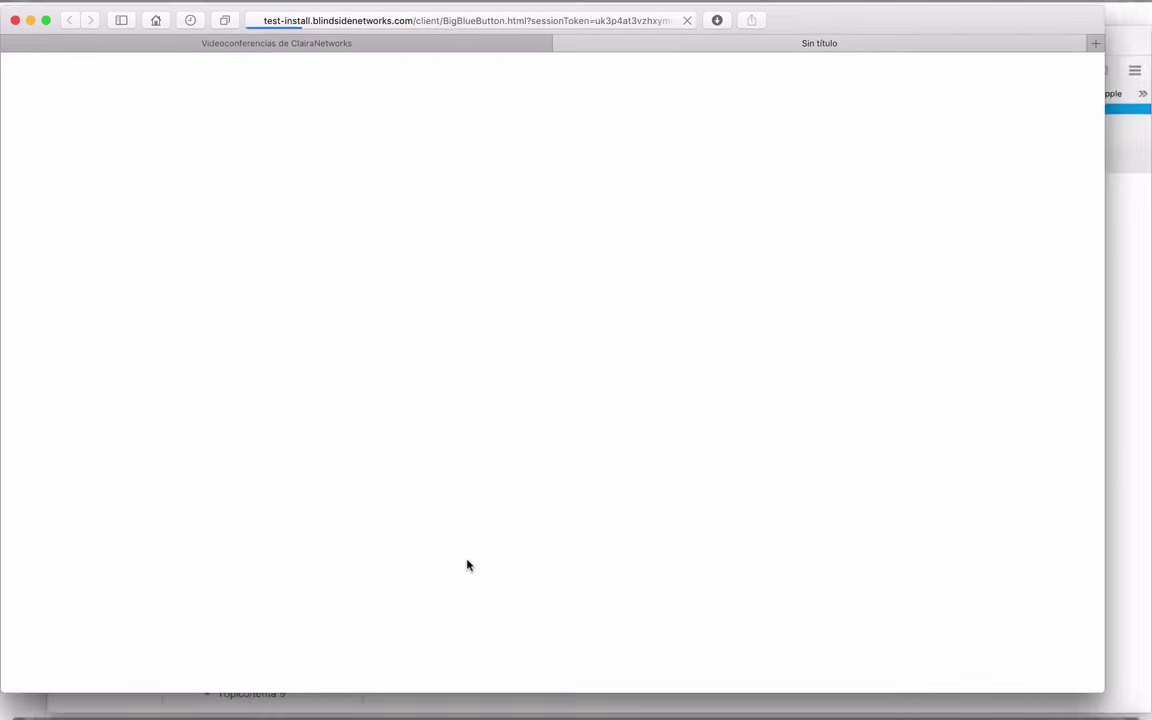
{"action": "left_click", "coordinate": [810, 597]}
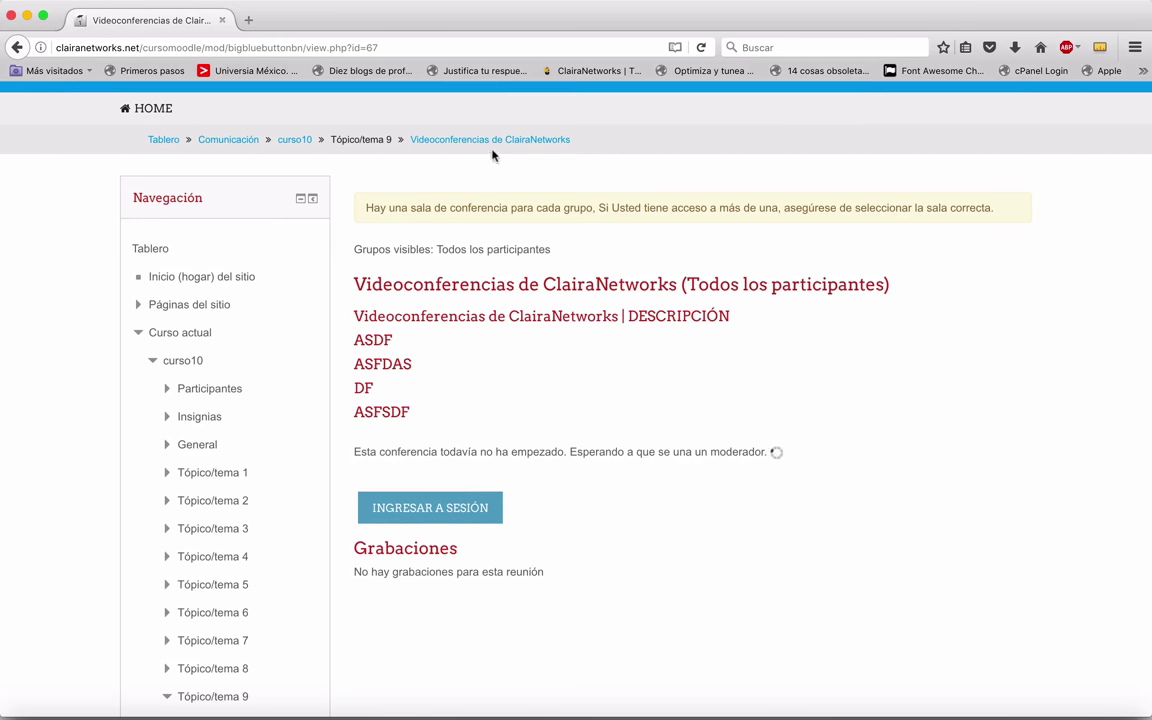
{"action": "left_click", "coordinate": [701, 47]}
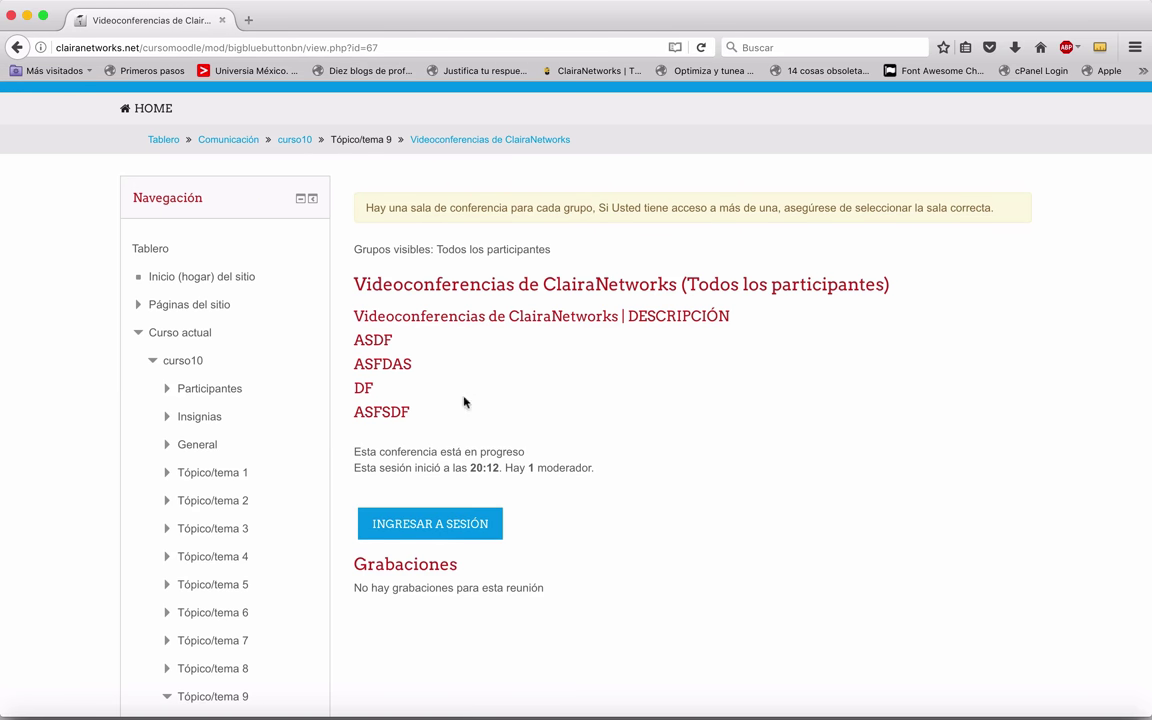
{"action": "left_click", "coordinate": [456, 525]}
Switch back to Safari and allow Flash to always run on test-install.blindsidenetworks.com for the moderator's session.
{"action": "key", "text": "ctrl+Up"}
{"action": "left_click", "coordinate": [740, 500]}
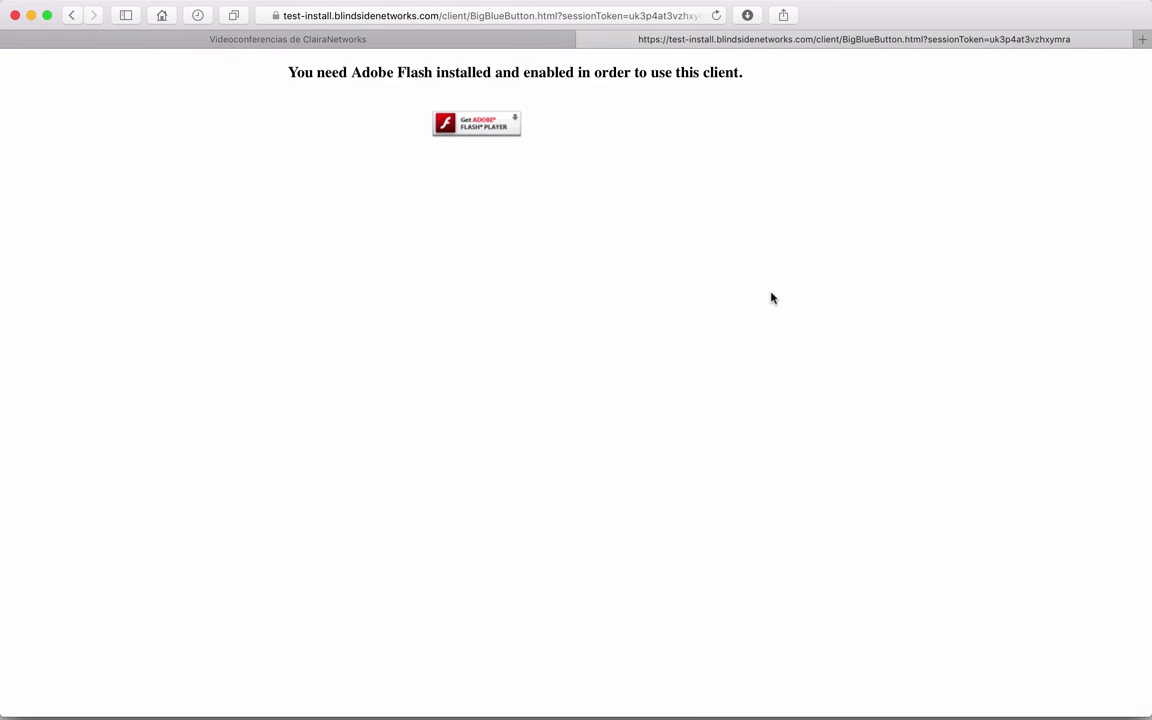
{"action": "left_click", "coordinate": [470, 127]}
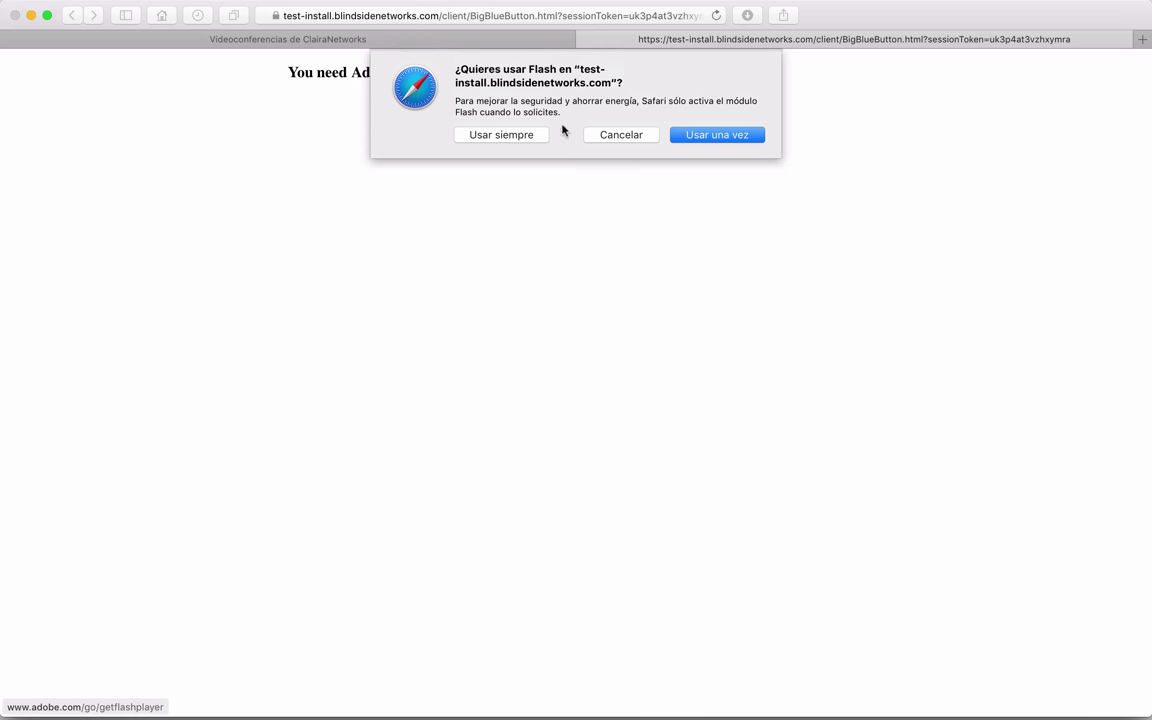
{"action": "left_click", "coordinate": [520, 138]}
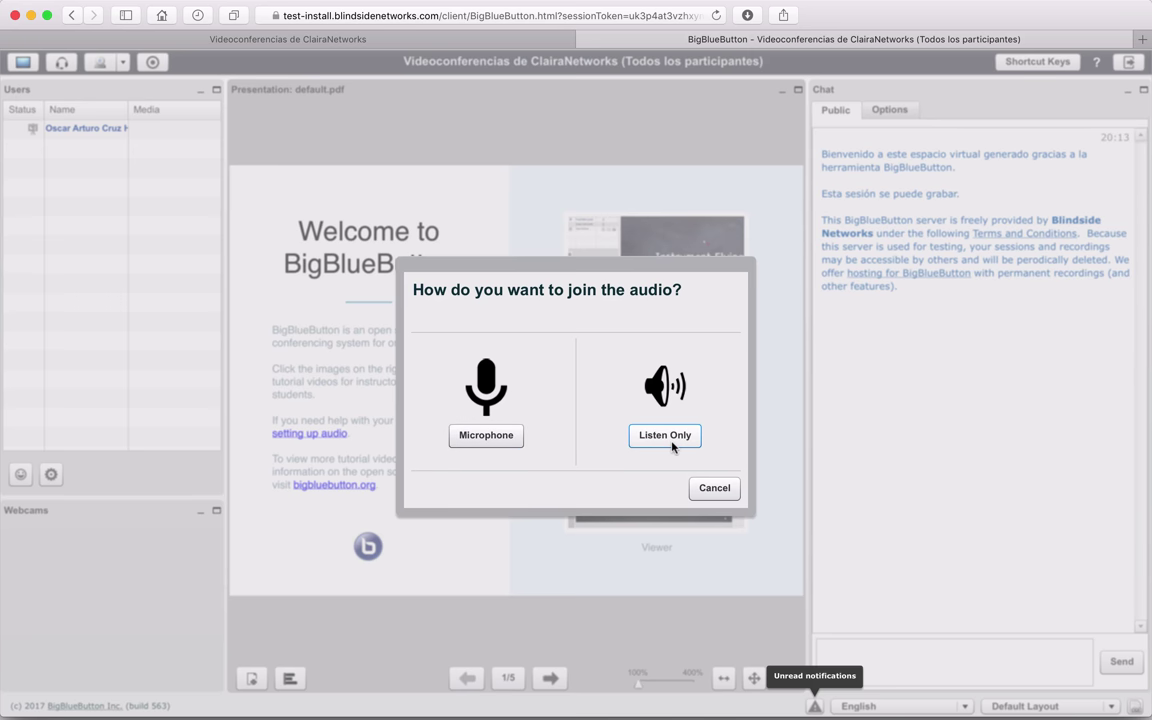
Choose to join the audio with the microphone and allow Flash Player access to the camera and microphone.
{"action": "left_click", "coordinate": [499, 440]}
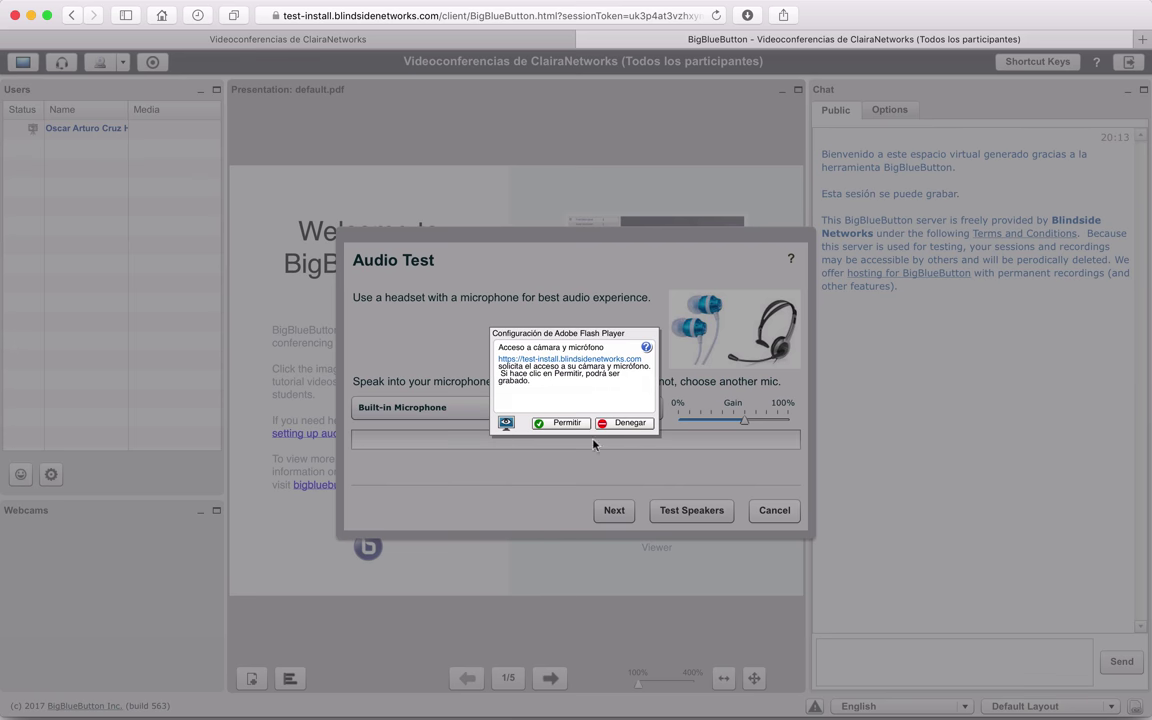
{"action": "left_click", "coordinate": [562, 423]}
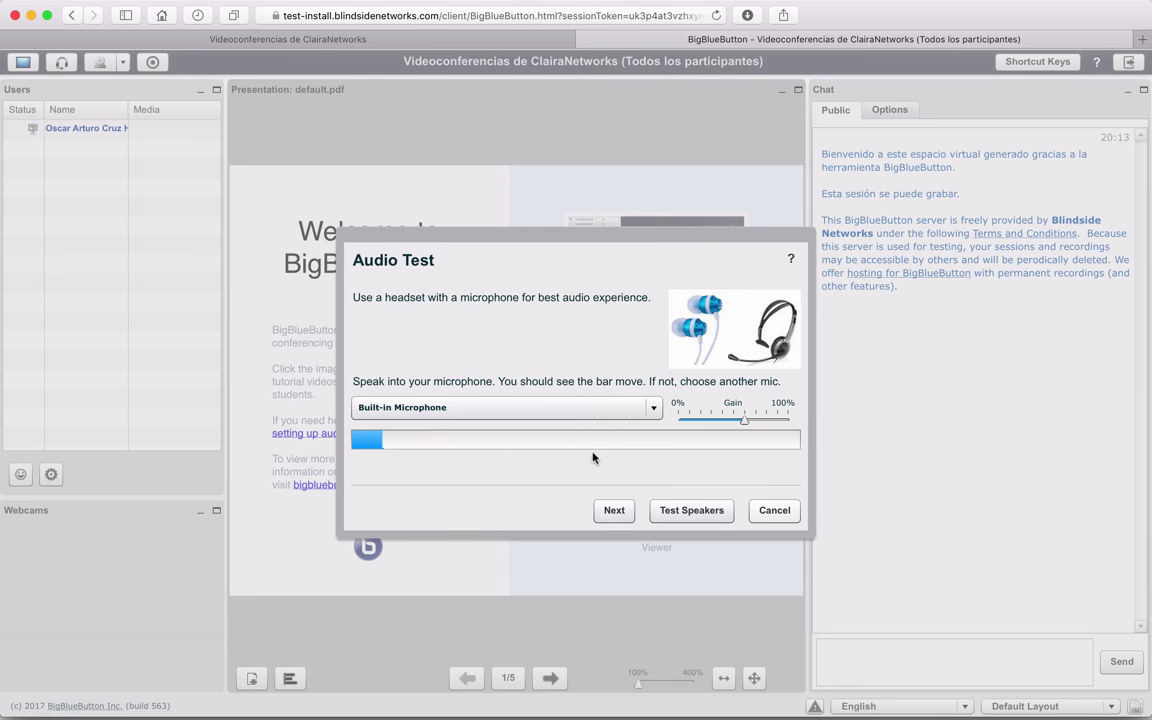
Select Built-in Microphone as the input device for the audio test.
{"action": "left_click", "coordinate": [653, 408]}
{"action": "left_click", "coordinate": [483, 428]}
{"action": "left_click", "coordinate": [544, 407]}
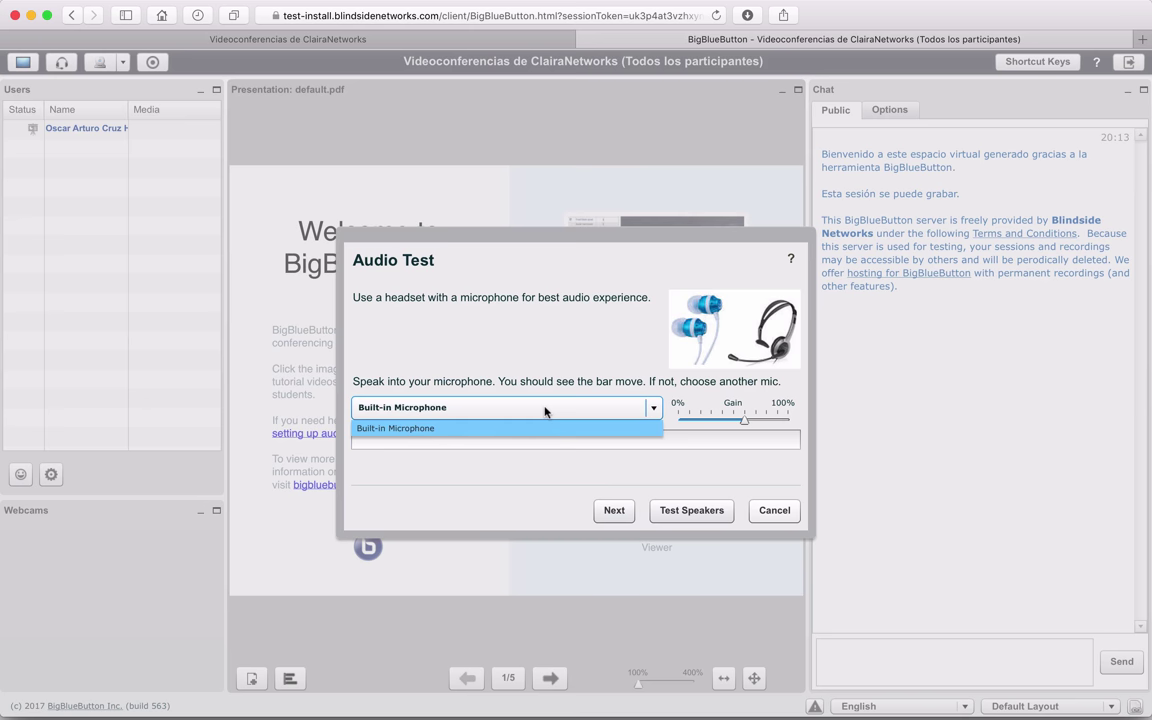
{"action": "left_click", "coordinate": [552, 428]}
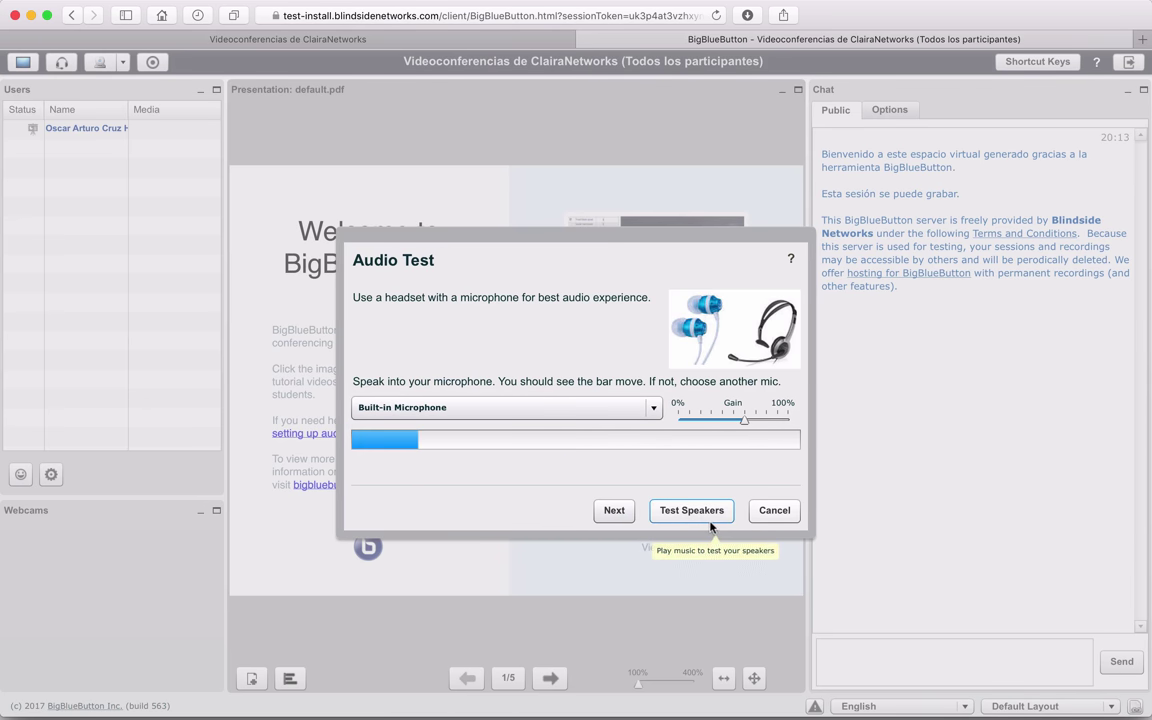
Play the speaker test sound and continue to the private echo test.
{"action": "left_click", "coordinate": [678, 513]}
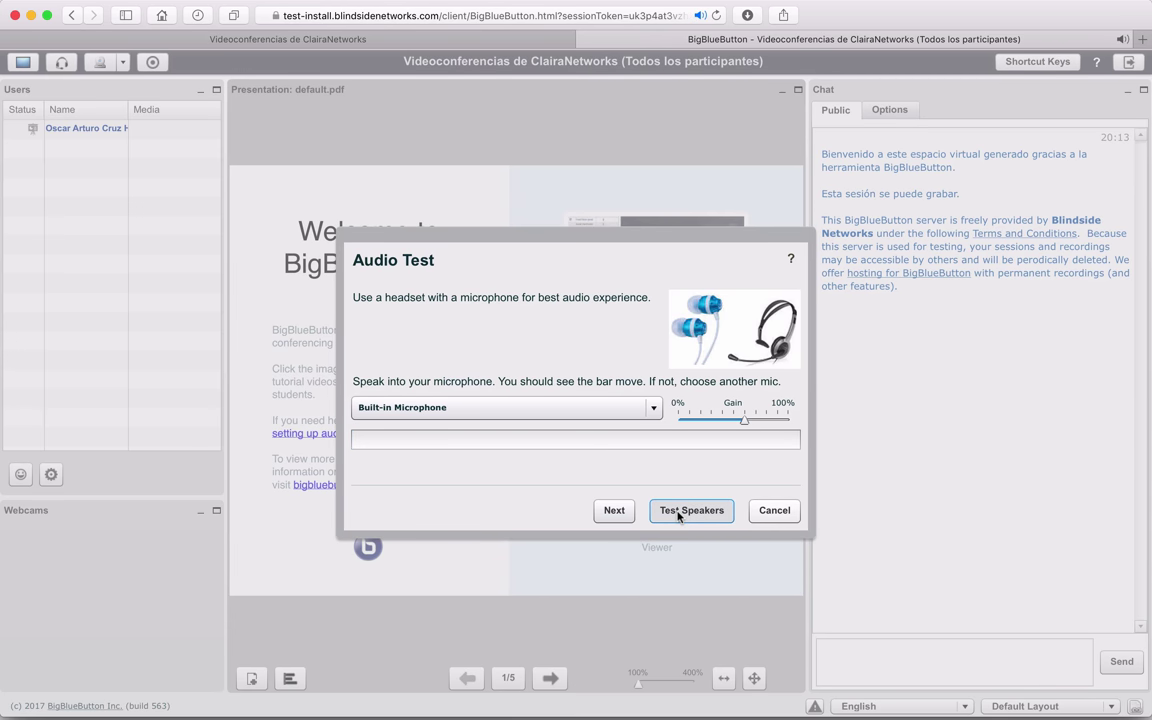
{"action": "left_click", "coordinate": [612, 512]}
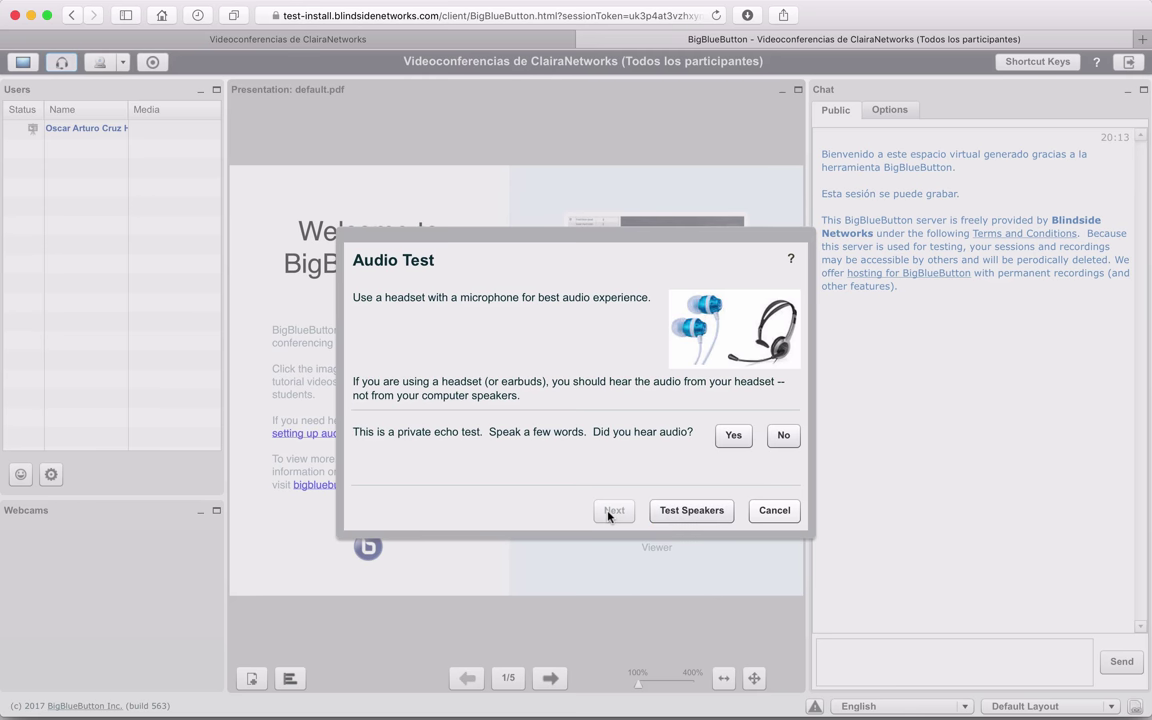